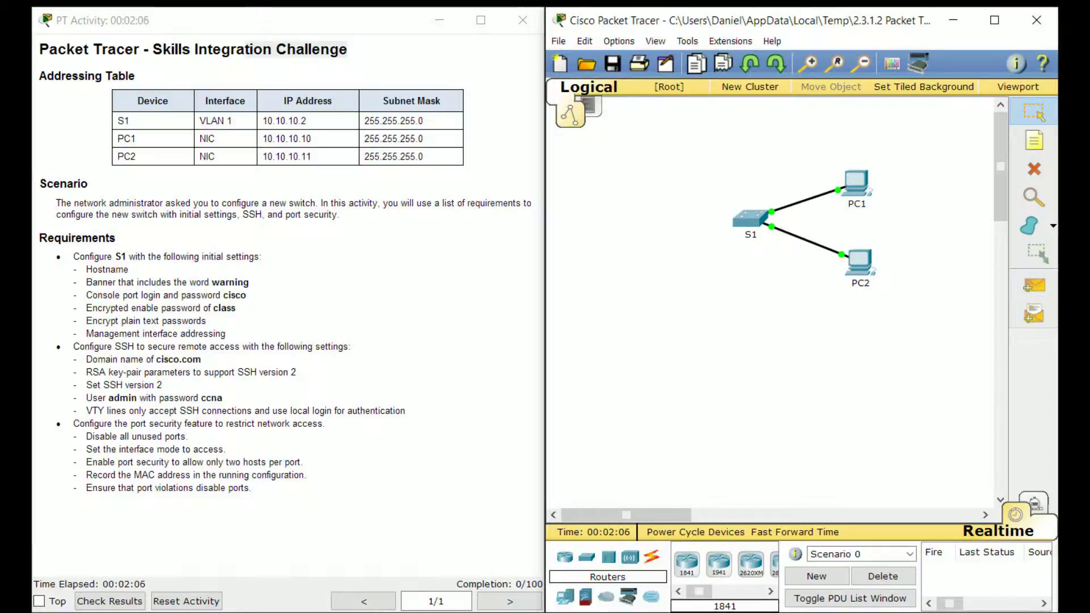
Open switch S1's CLI and place its console window beside the activity instructions
left_click_drag(79, 257, 256, 257)
left_click(256, 257)
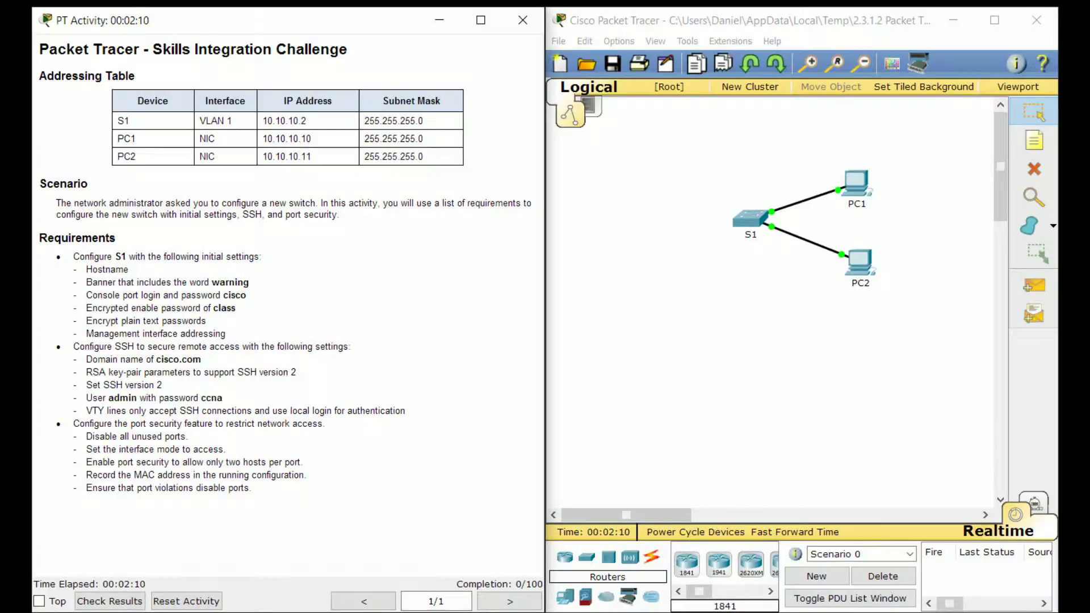
left_click(751, 219)
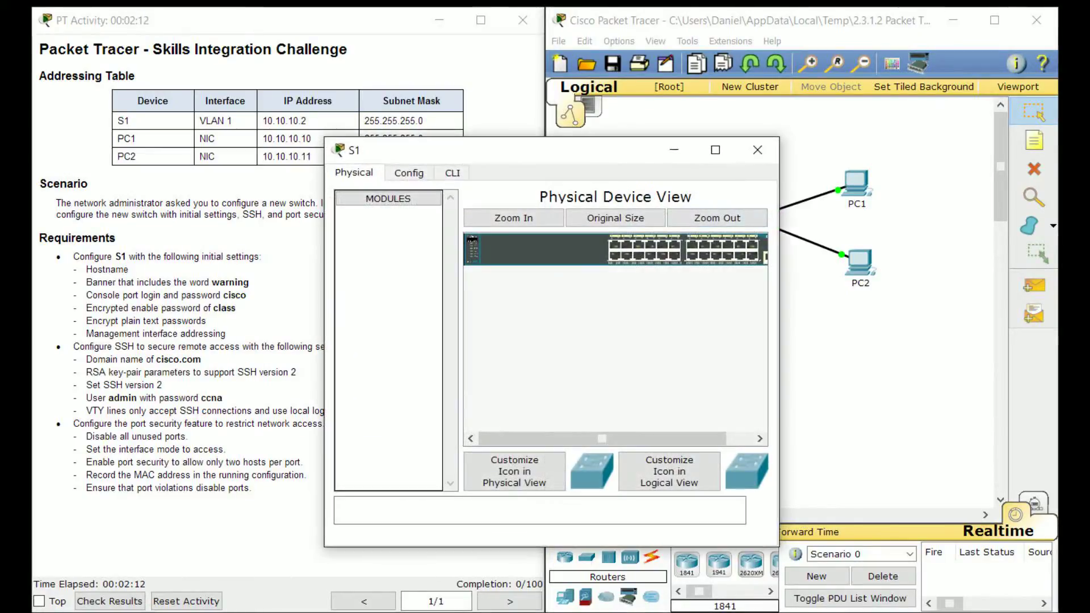
left_click_drag(597, 148, 756, 120)
left_click(614, 143)
left_click_drag(636, 120, 686, 128)
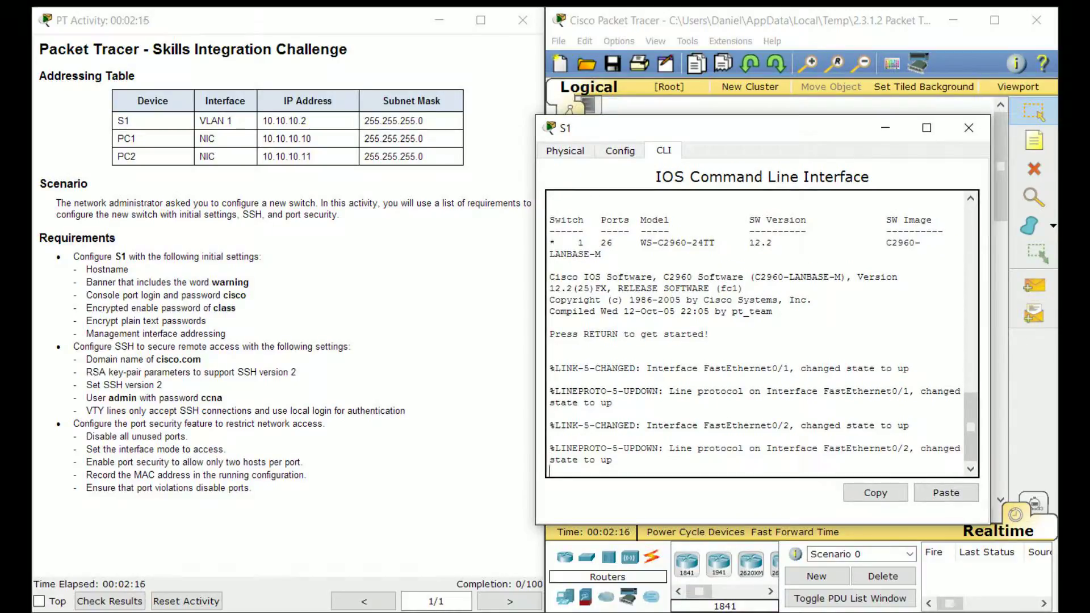
mouse_move(681, 128)
left_mouse_down()
mouse_move(686, 239)
mouse_move(646, 200)
mouse_move(692, 129)
left_mouse_up()
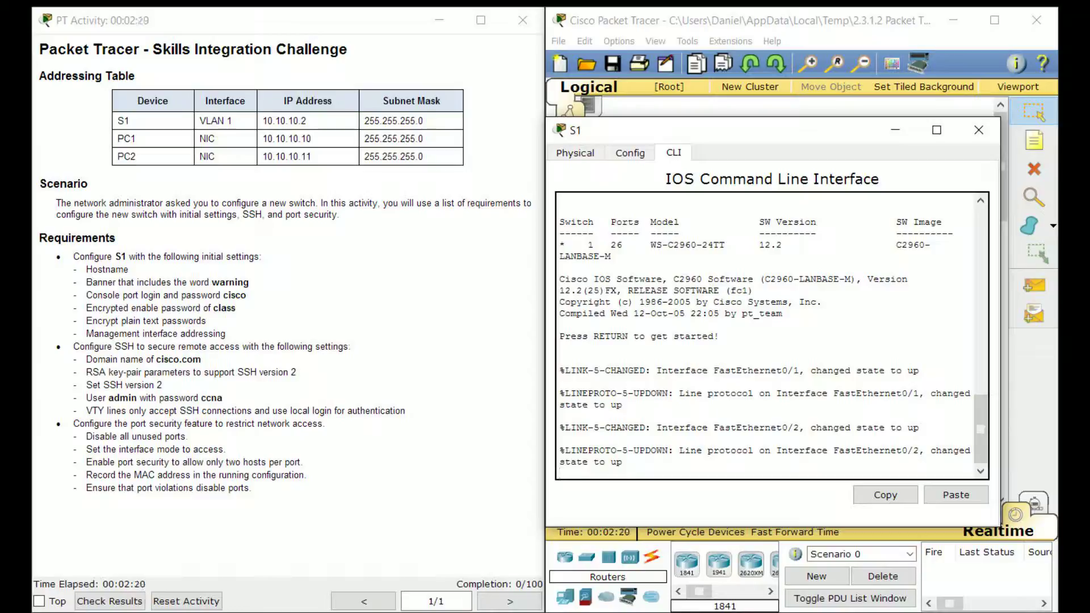
Enter privileged EXEC and then global configuration mode on S1 with en and conf t
key("Return")
type("en")
key("Return")
type("conf t")
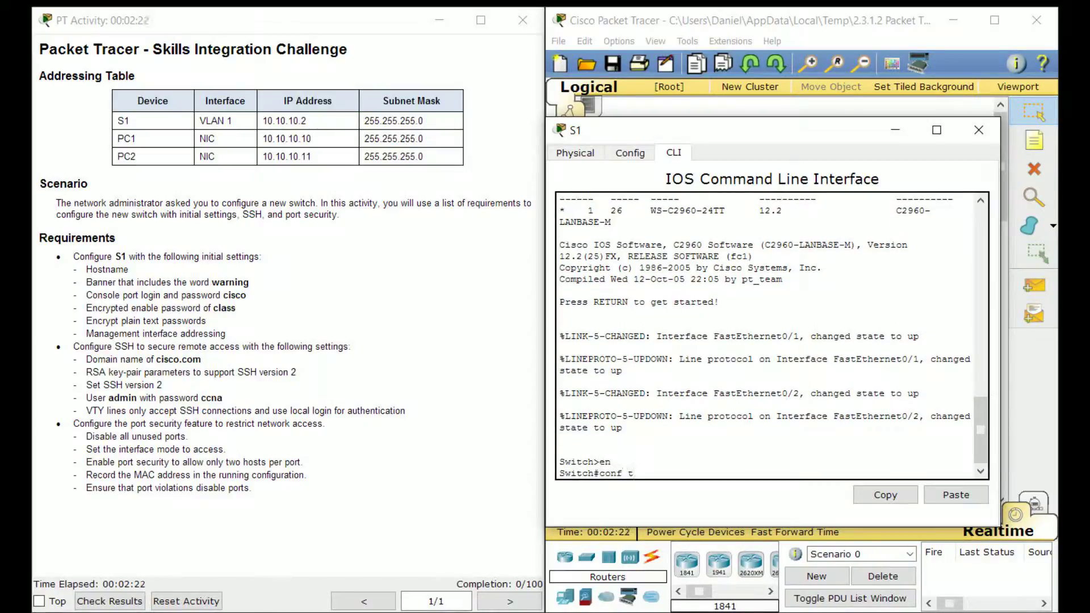
key("Return")
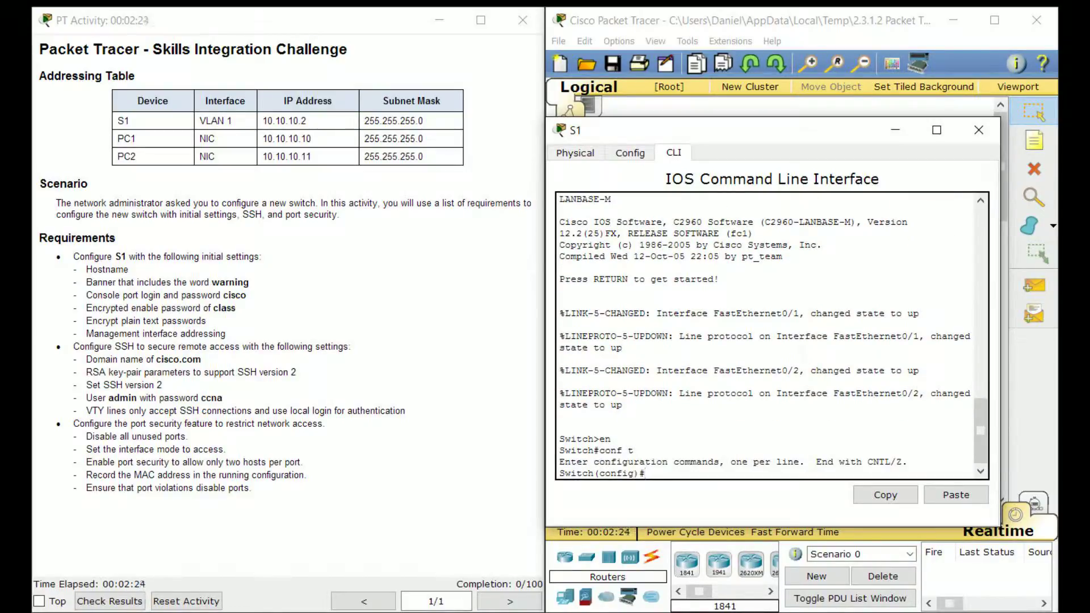
left_click_drag(559, 439, 634, 450)
left_click(633, 450)
Set the switch hostname to S1
double_click(120, 257)
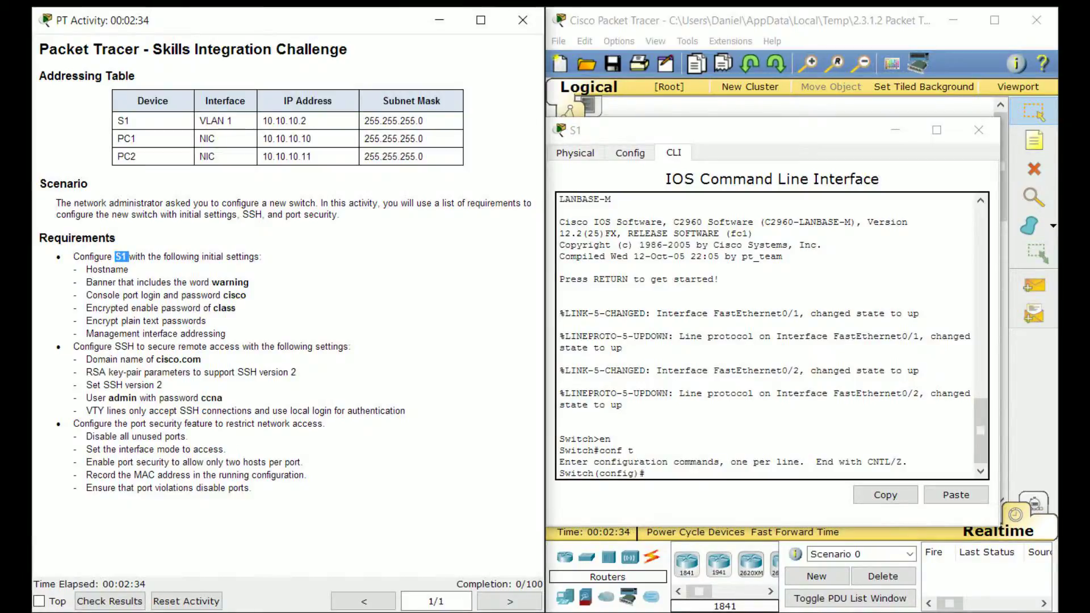
left_click_drag(599, 473, 560, 473)
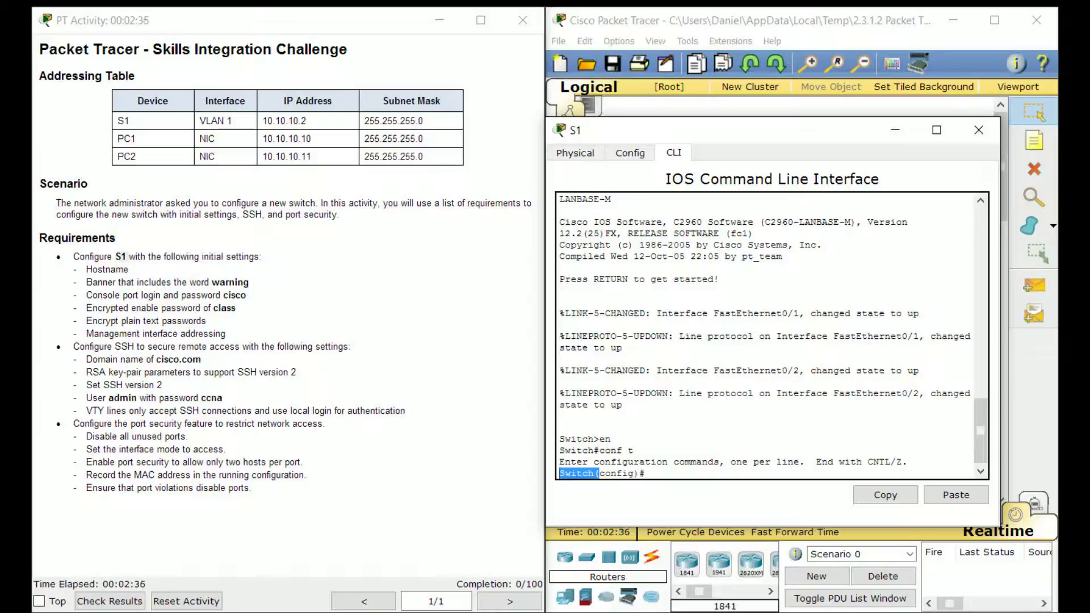
type("hostname S1")
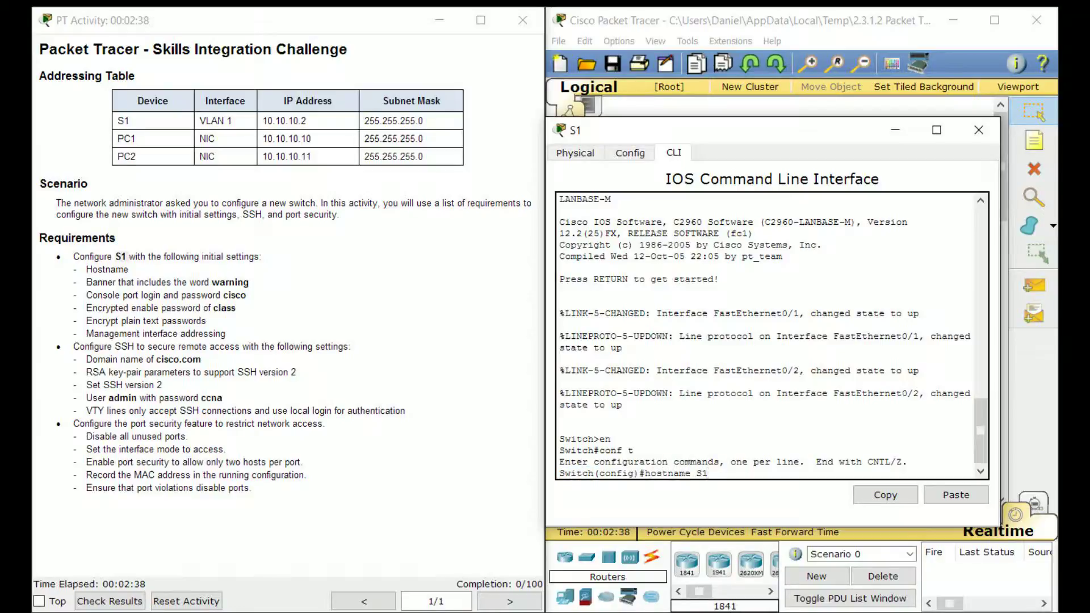
key("Return")
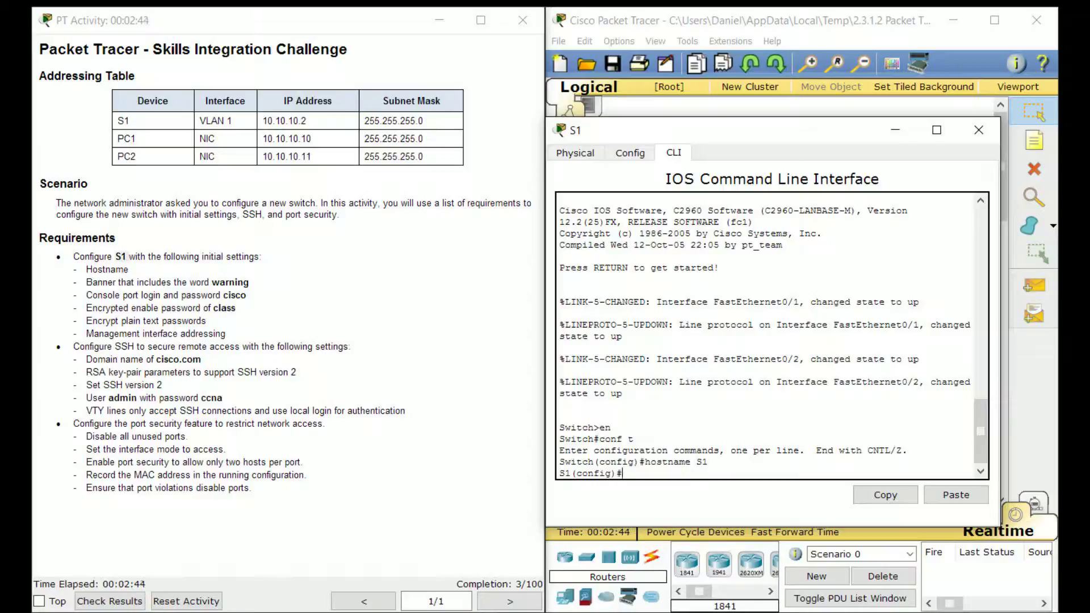
Add a message-of-the-day banner reading *warning*
left_click_drag(253, 284, 83, 282)
left_click(82, 282)
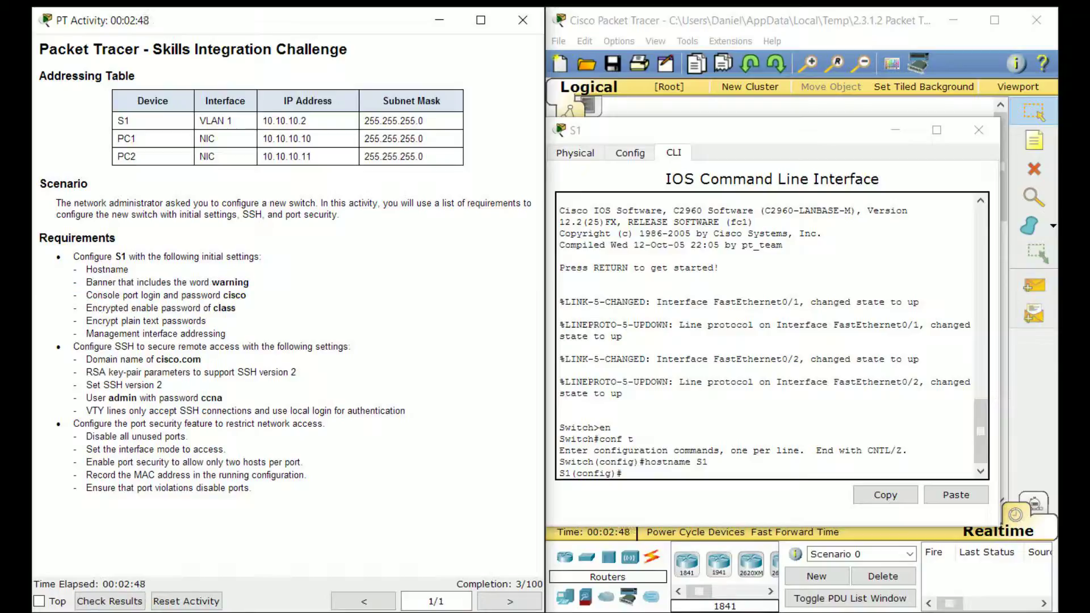
left_click(623, 473)
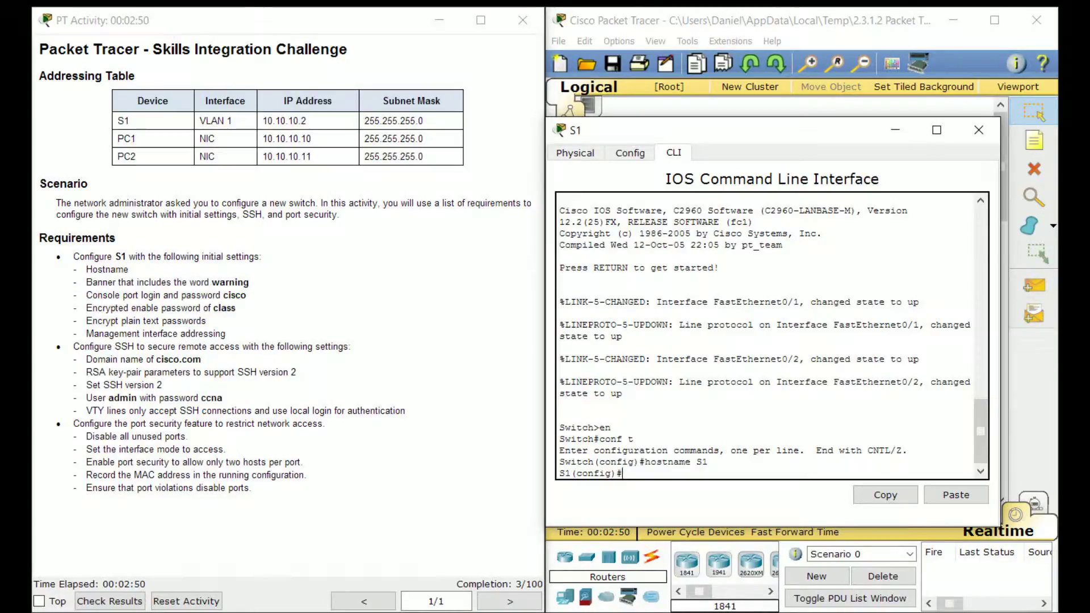
type("banner motd *")
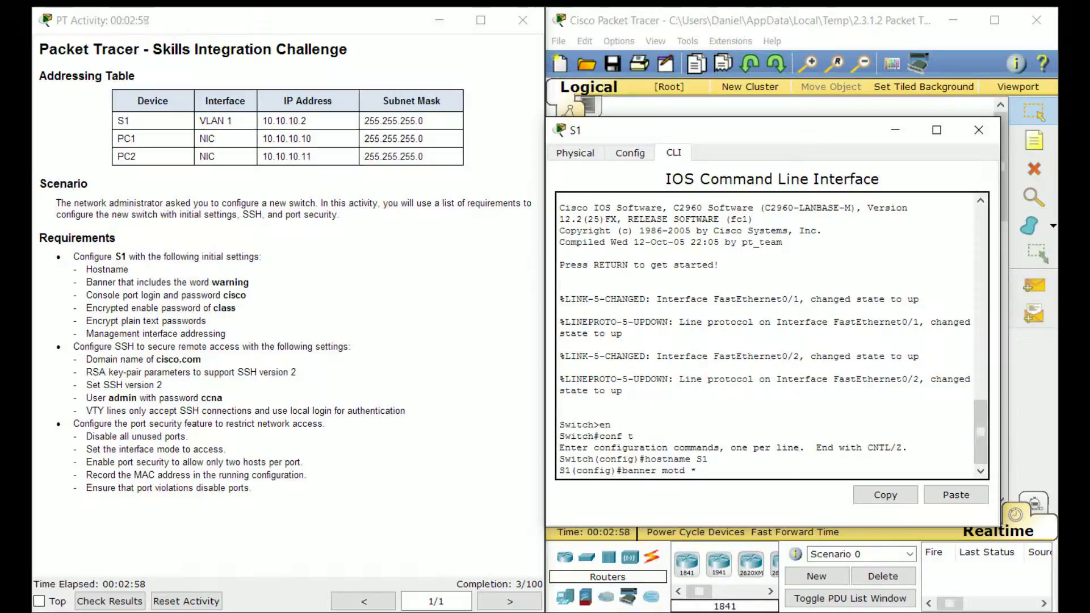
type("warning*")
key("Return")
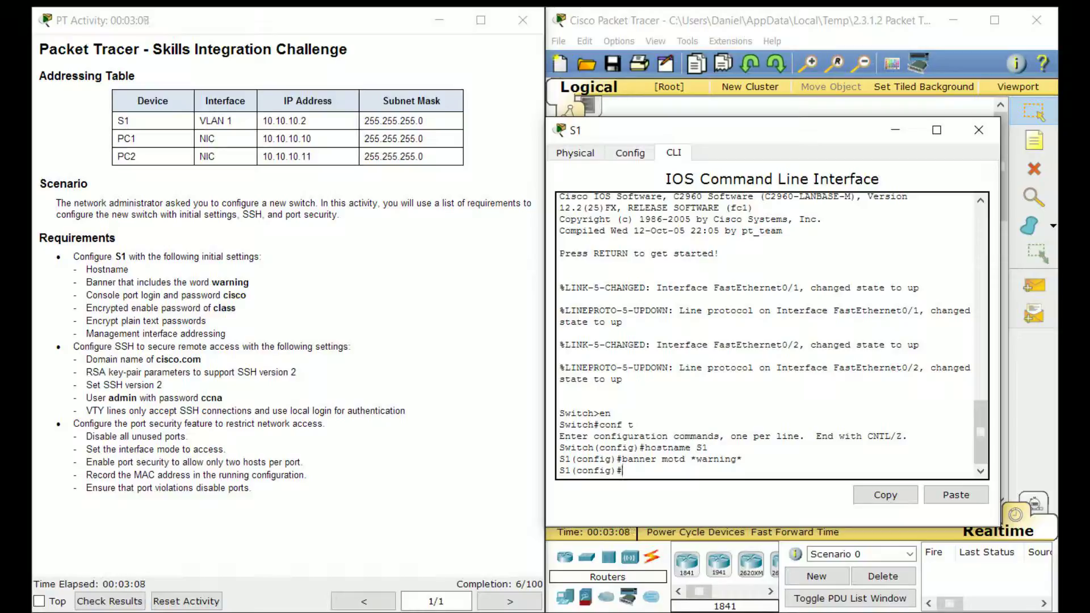
left_click_drag(247, 296, 92, 295)
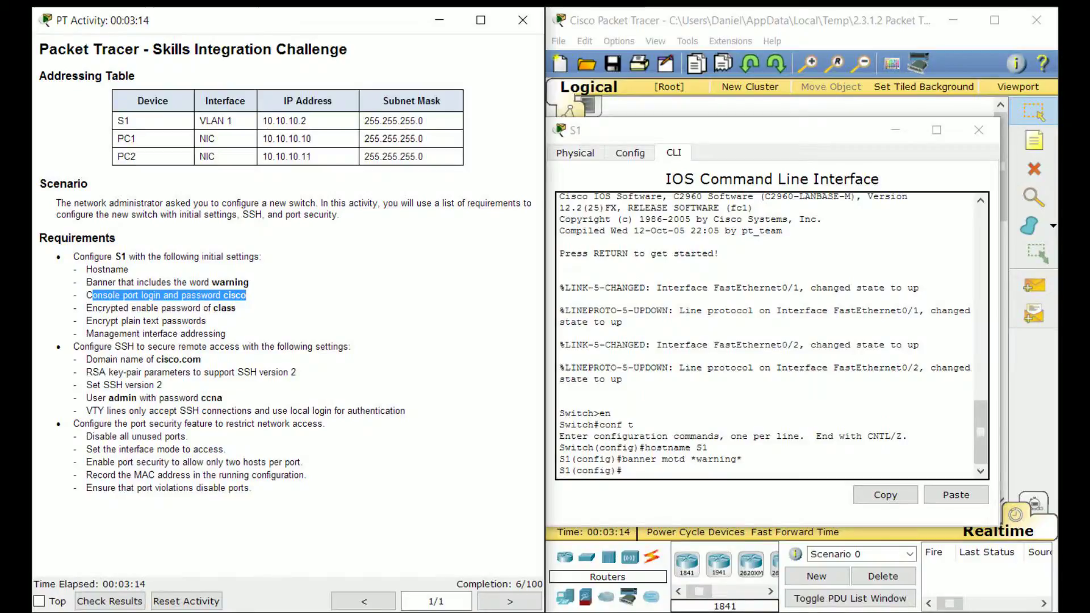
Enter configuration mode for console line 0
key("alt+Tab")
type("line con 0")
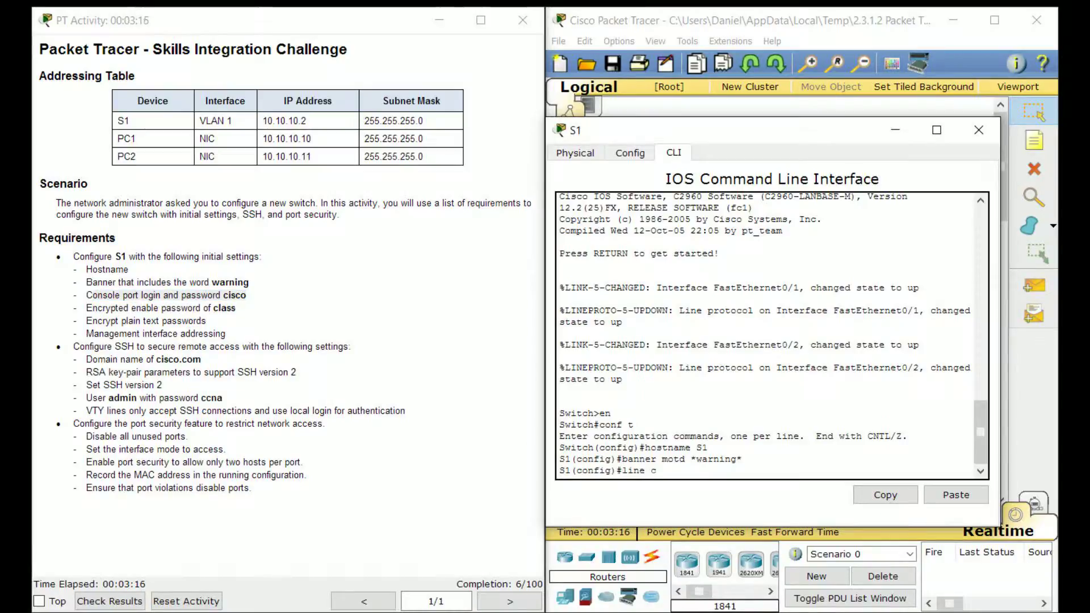
key("Return")
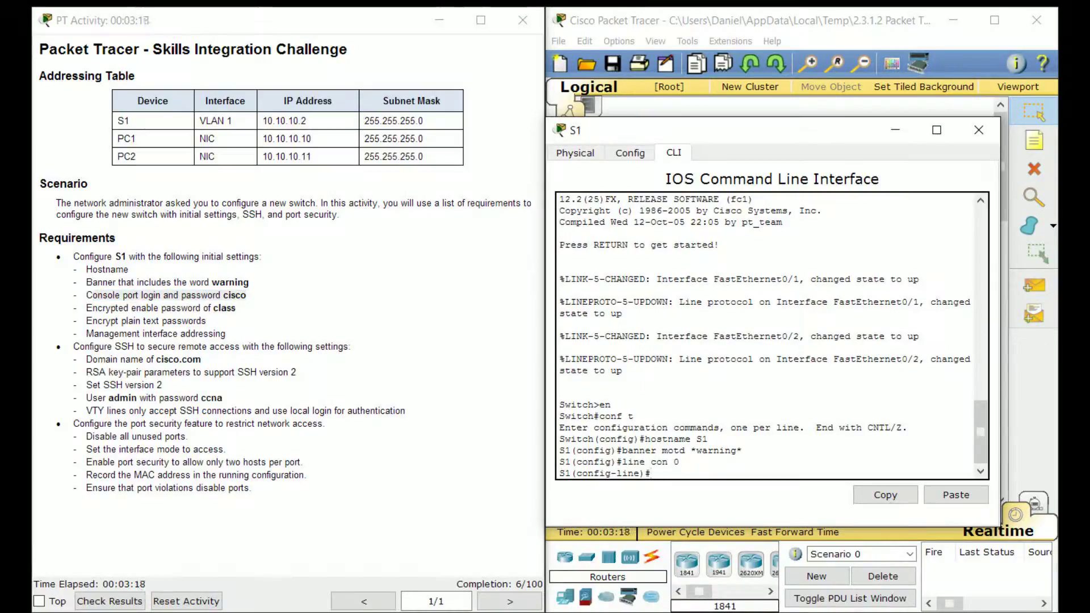
left_click(160, 295)
left_click_drag(161, 295, 142, 296)
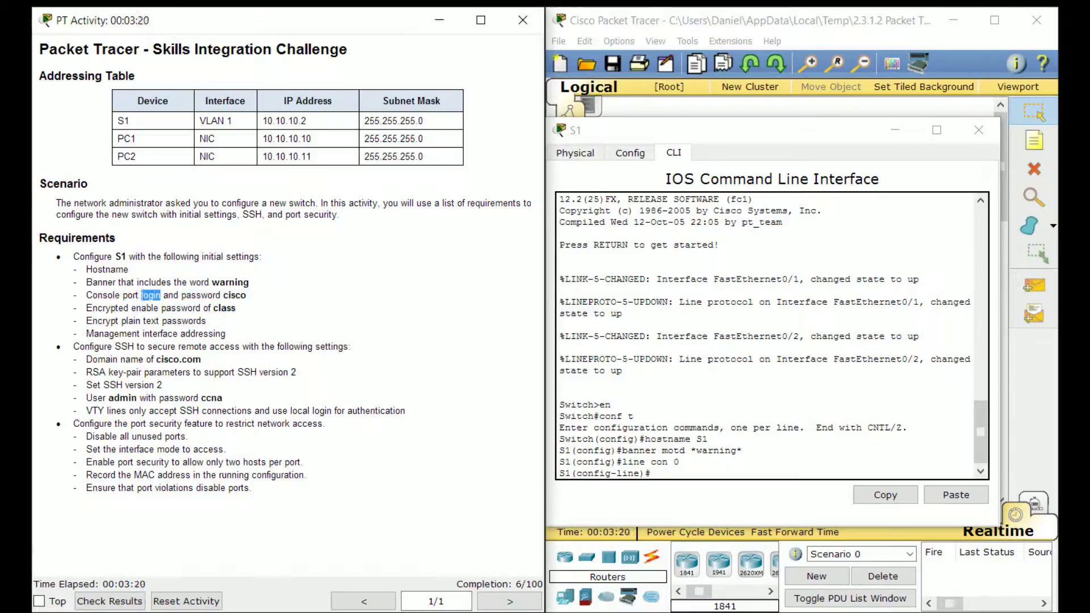
left_click(141, 296)
left_click_drag(247, 295, 181, 295)
left_click(181, 296)
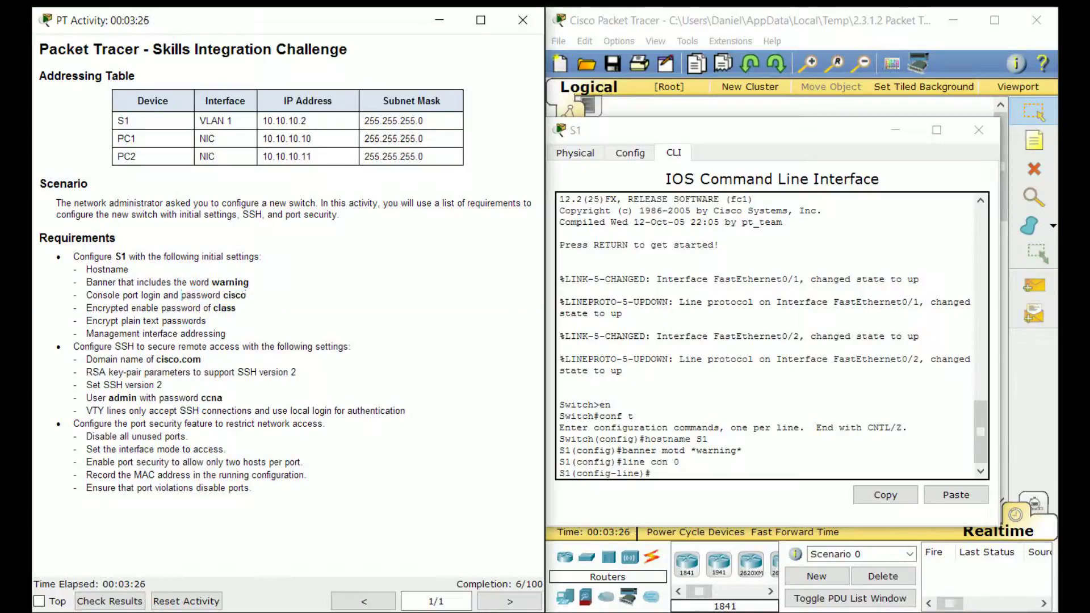
left_click(659, 473)
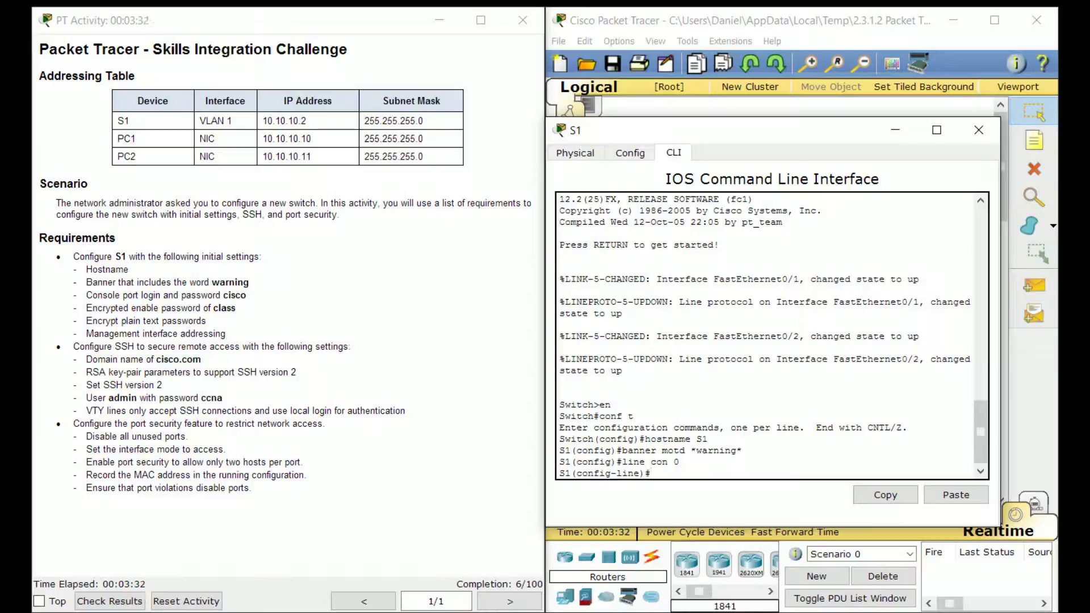
left_click_drag(248, 295, 143, 296)
left_click(233, 296)
left_click(149, 296)
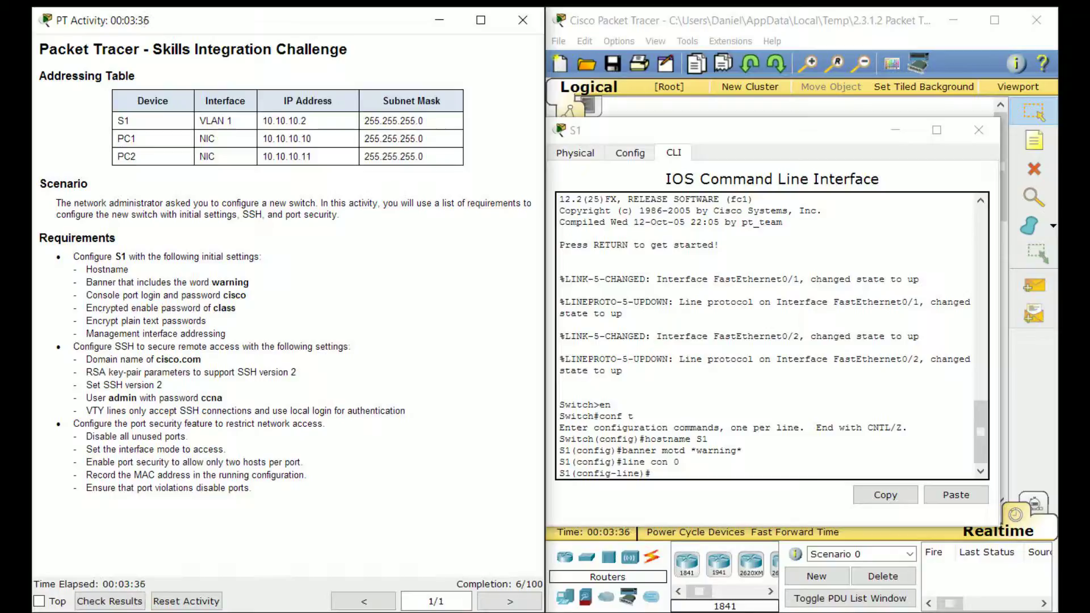
Set the console line password and require login
key("alt+Tab")
type("login")
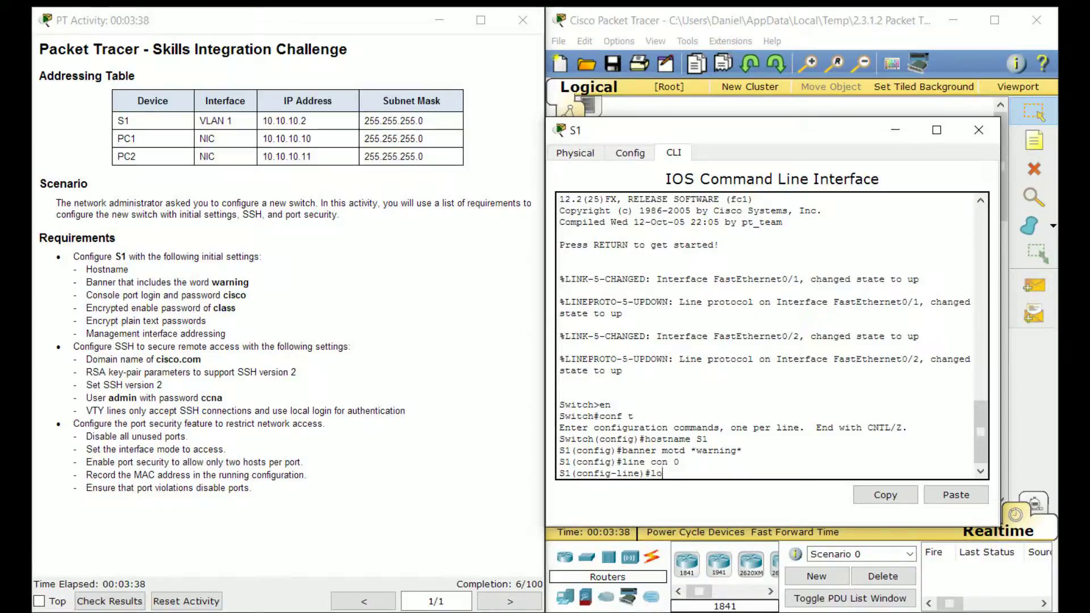
key("Return")
type("password ")
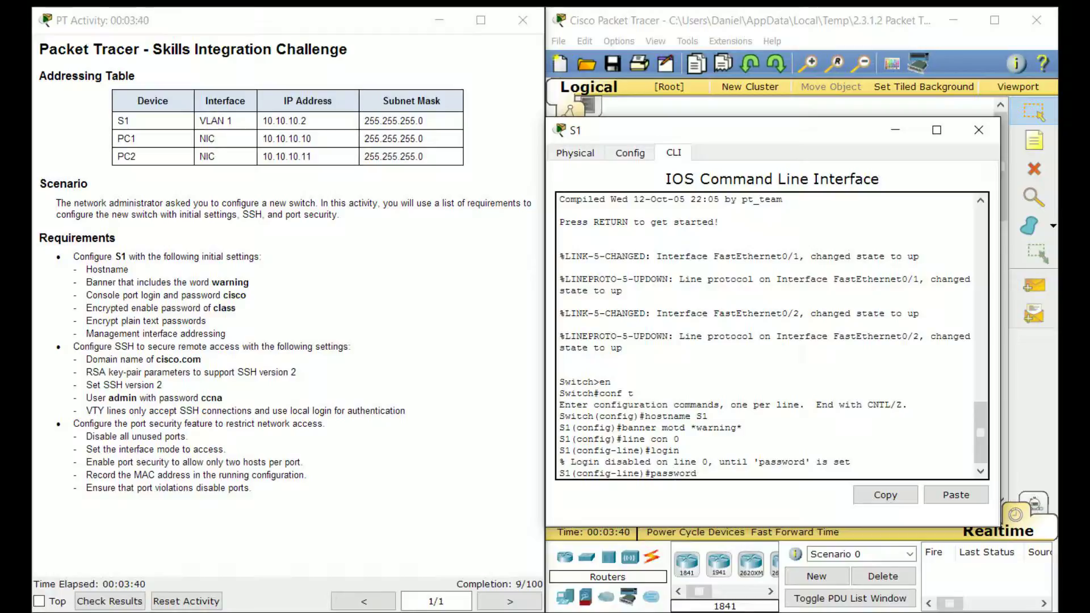
type("cisco")
key("Return")
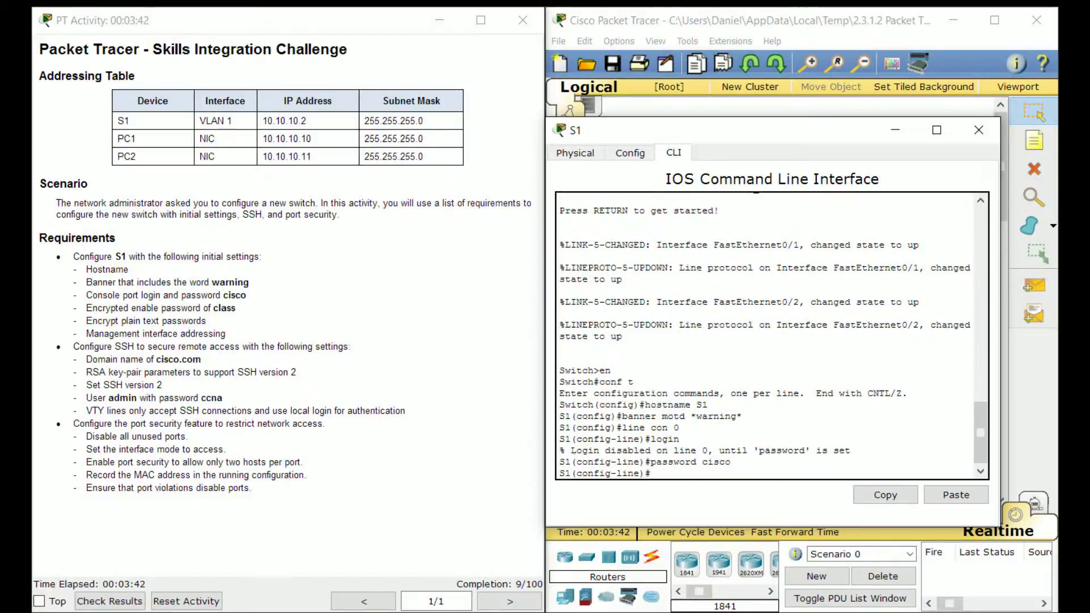
type("login")
key("Return")
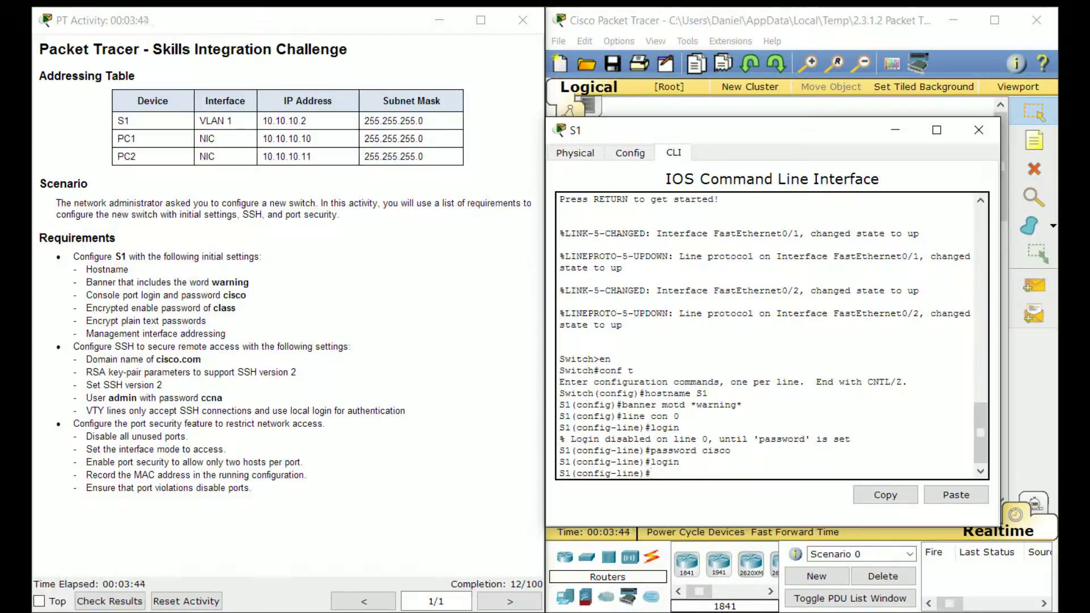
Exit console line configuration back to global configuration mode
key("alt+Tab")
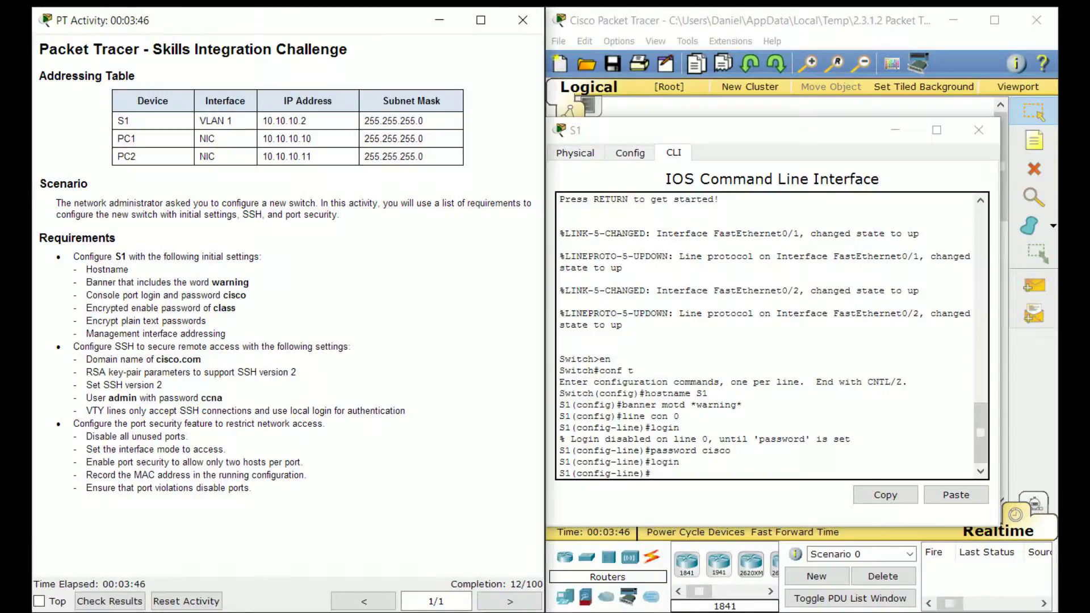
left_click_drag(237, 309, 77, 309)
key("alt+Tab")
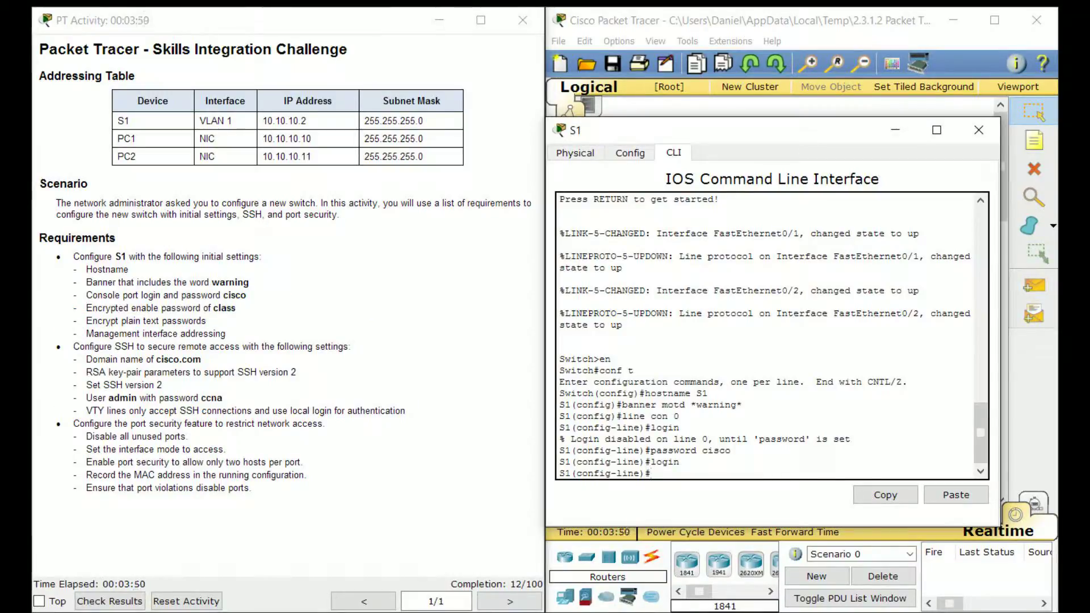
type("exit")
key("Return")
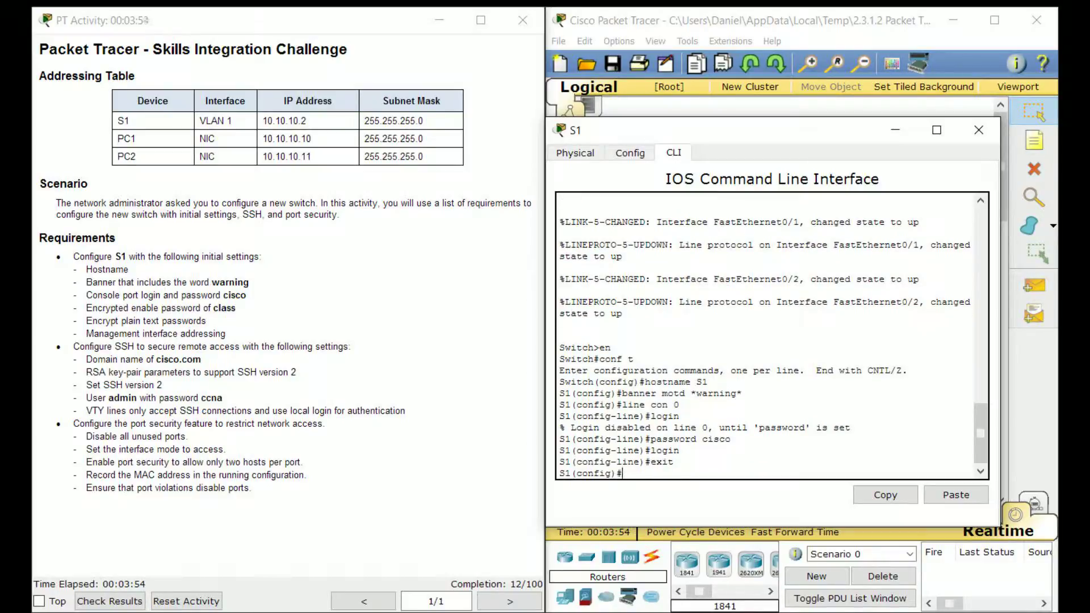
Set the encrypted enable secret password on S1
type("enable secret class")
key("Return")
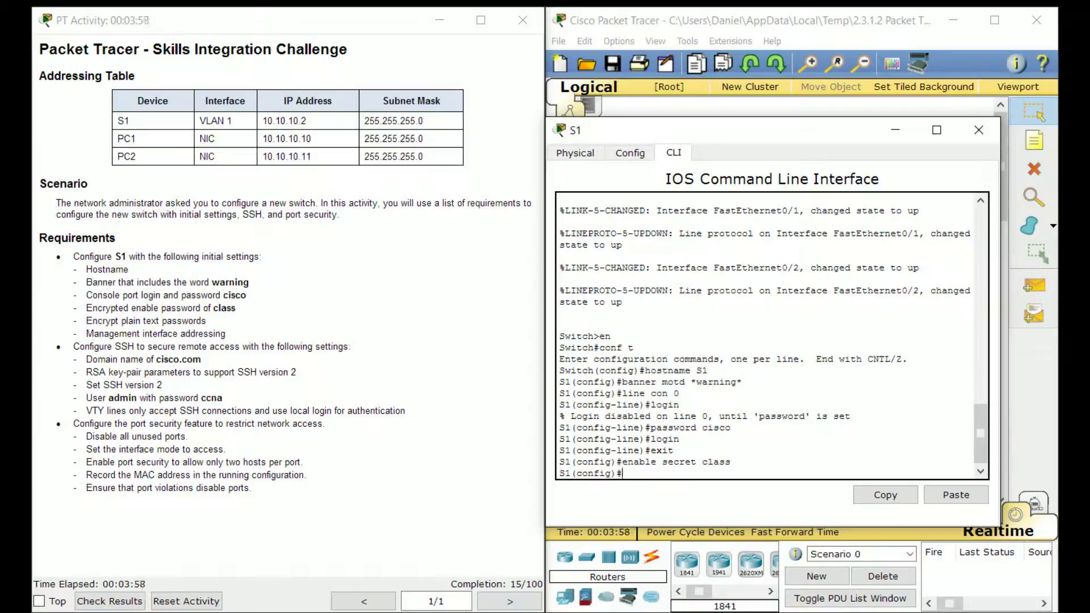
left_click_drag(623, 461, 662, 463)
left_click(657, 462)
left_click(693, 463)
left_click(662, 463)
Turn on service password-encryption
type("service password-encryption")
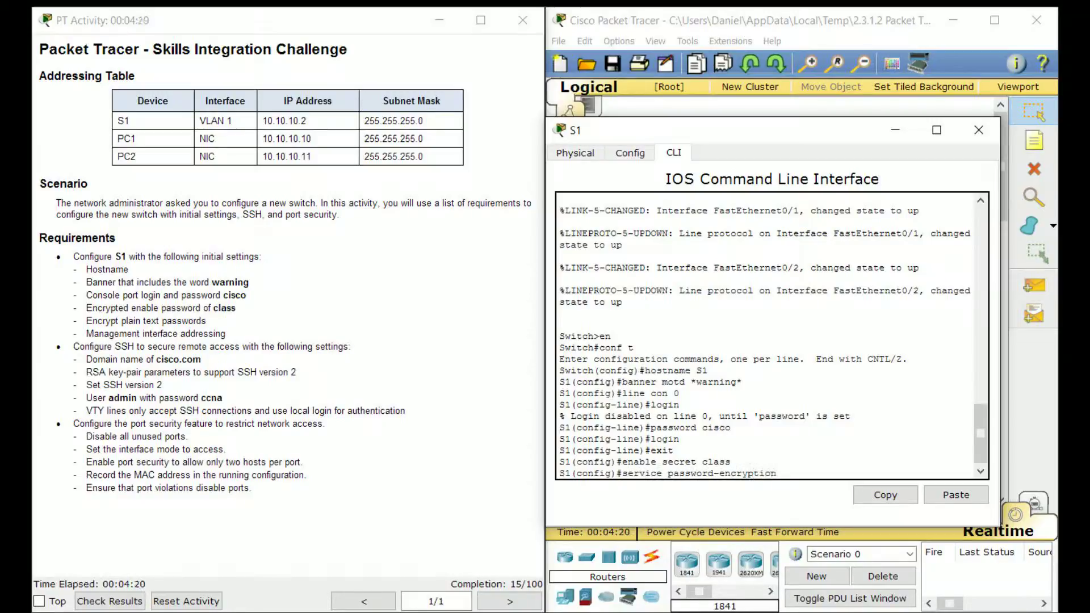
key("Return")
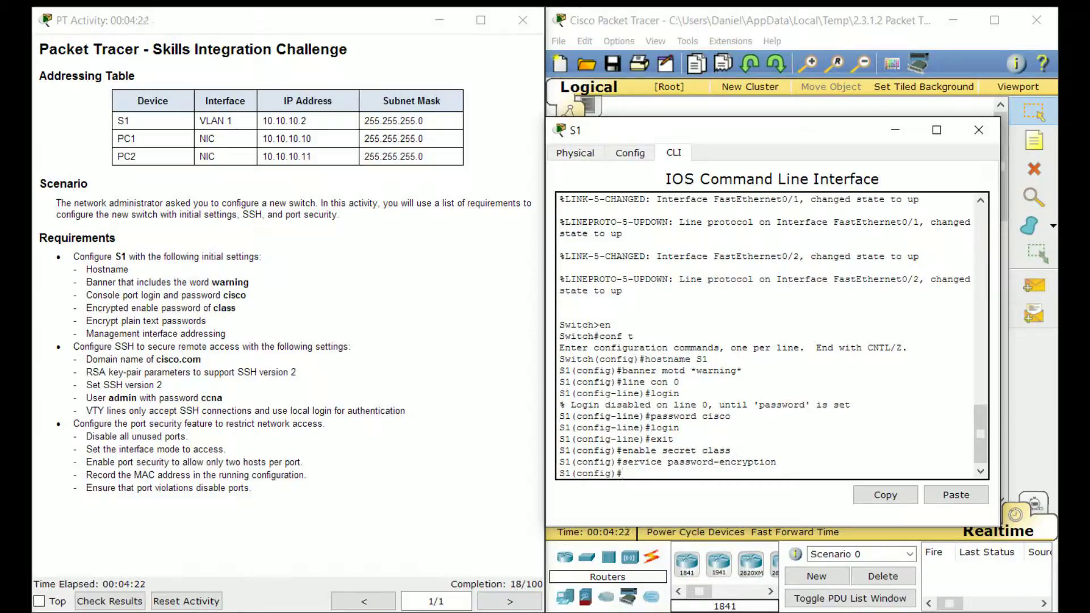
left_click_drag(226, 335, 77, 335)
left_click_drag(122, 121, 307, 120)
left_click(647, 473)
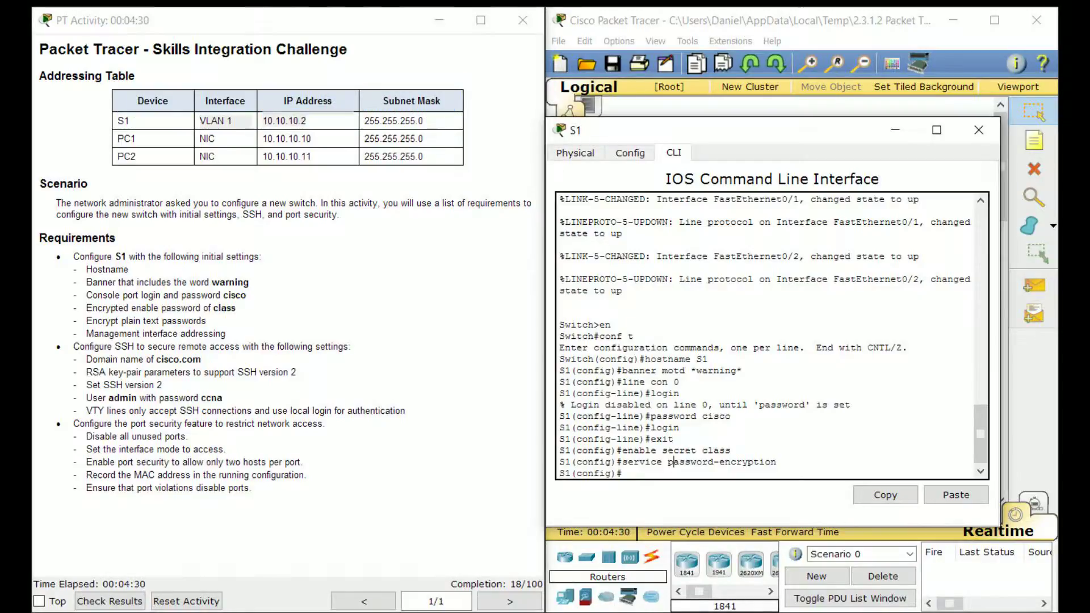
Give interface VLAN 1 address 10.10.10.2 255.255.255.0 and bring it up
type("int vlan 1")
key("Return")
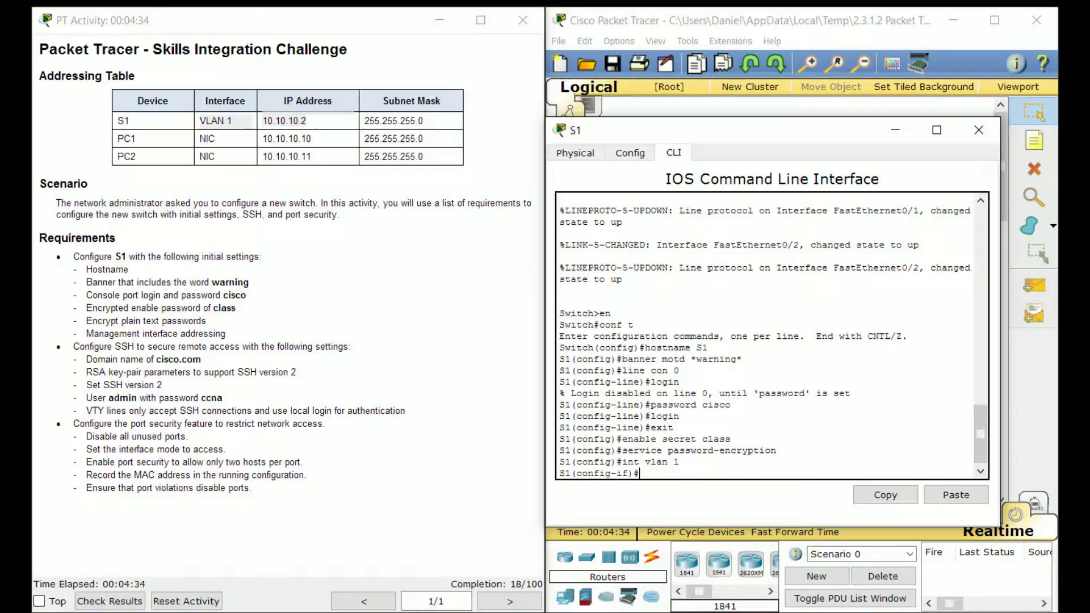
left_click_drag(680, 463, 623, 463)
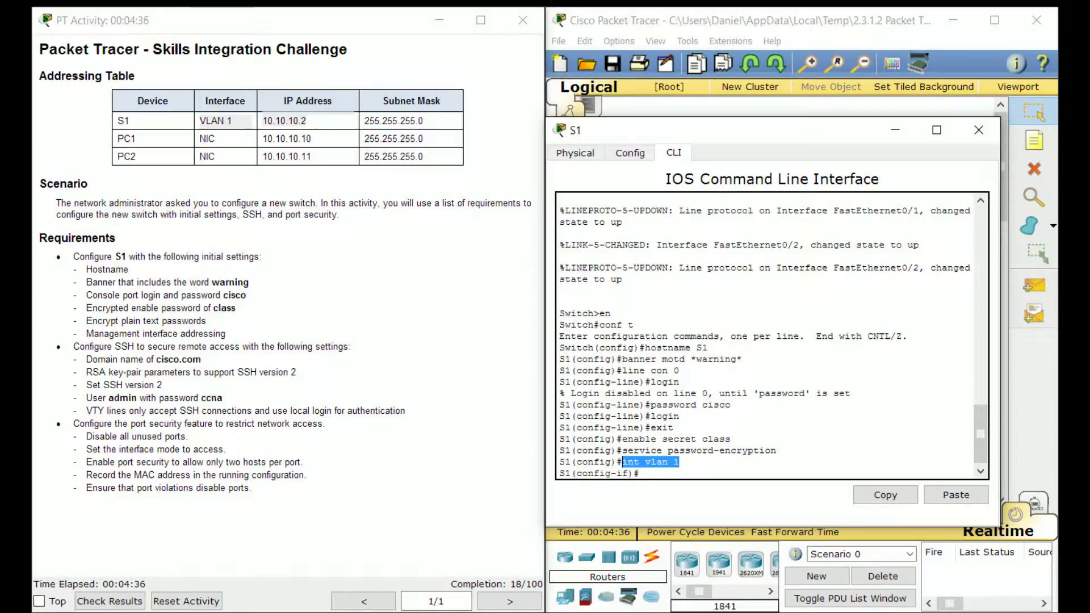
left_click(642, 474)
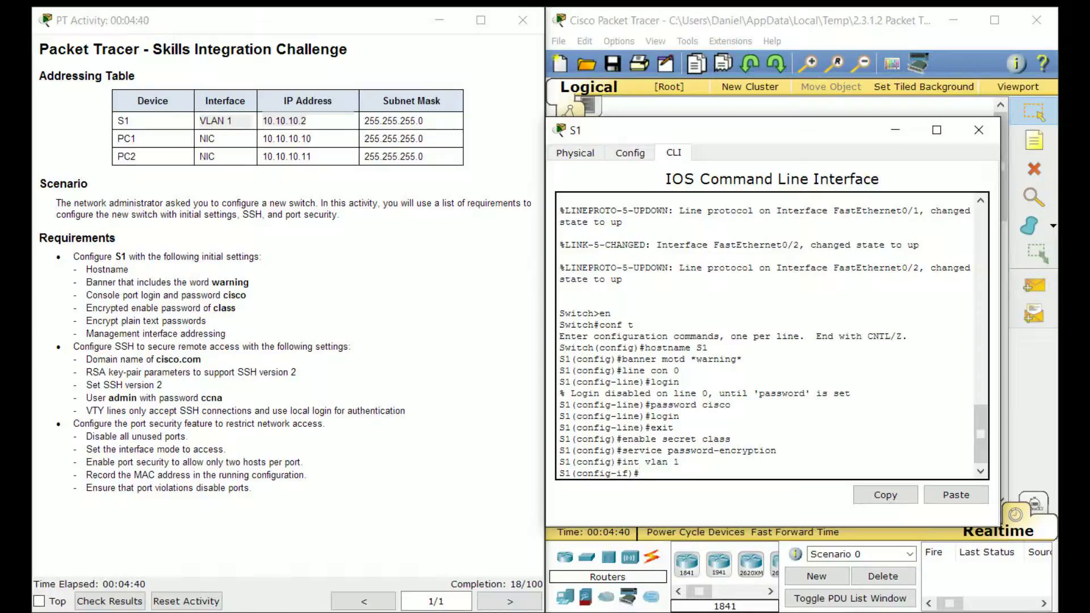
type("ip address 10.10.10.2 255.255.255.0")
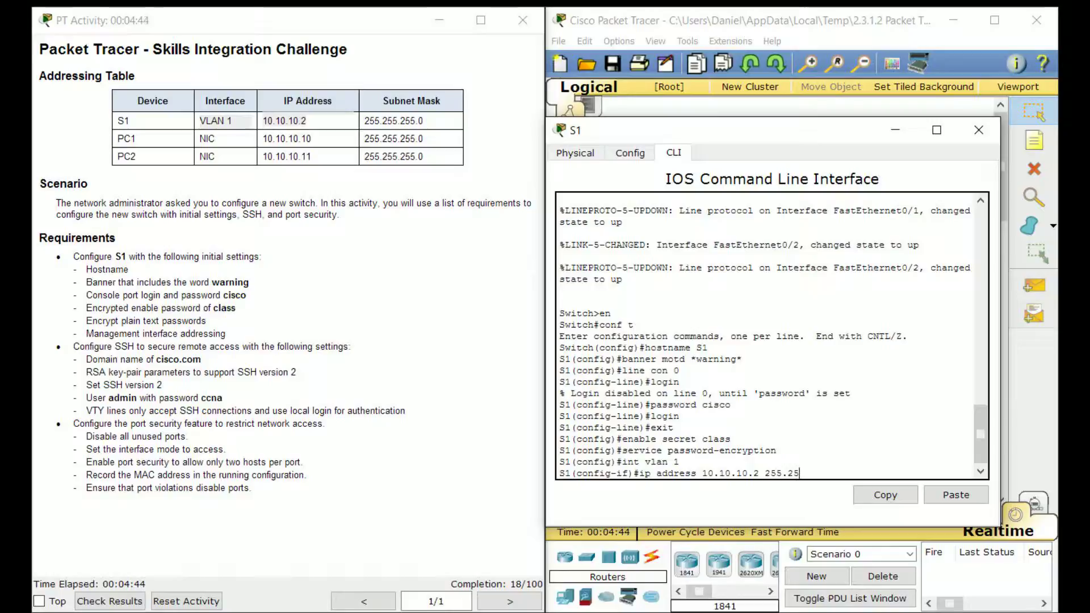
key("Return")
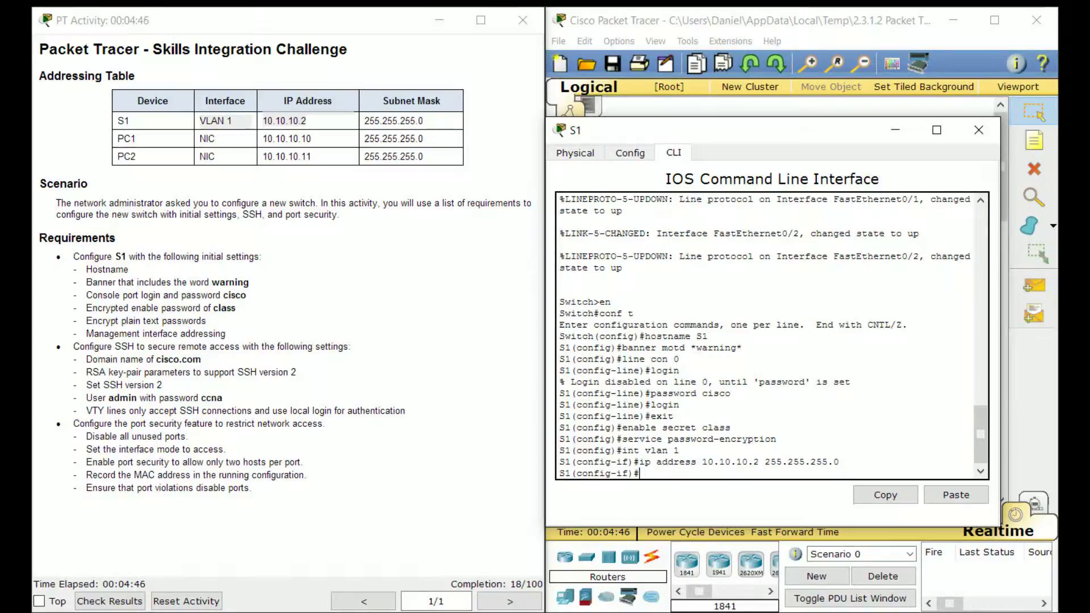
type("no sh")
key("Return")
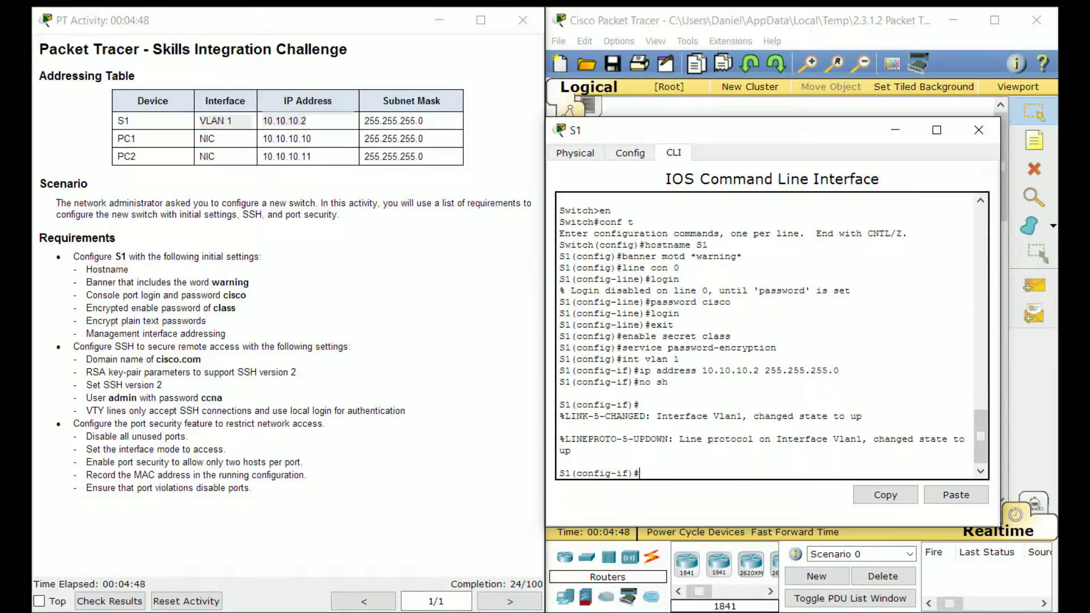
Review the VLAN 1 commands and exit to global configuration mode
left_click_drag(681, 359, 617, 359)
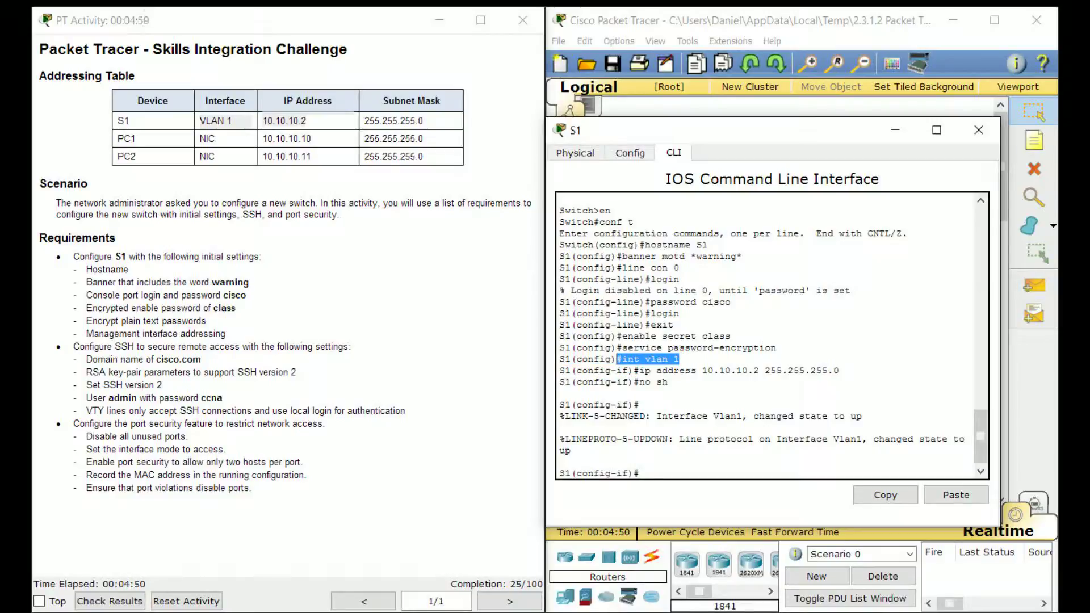
left_click(629, 359)
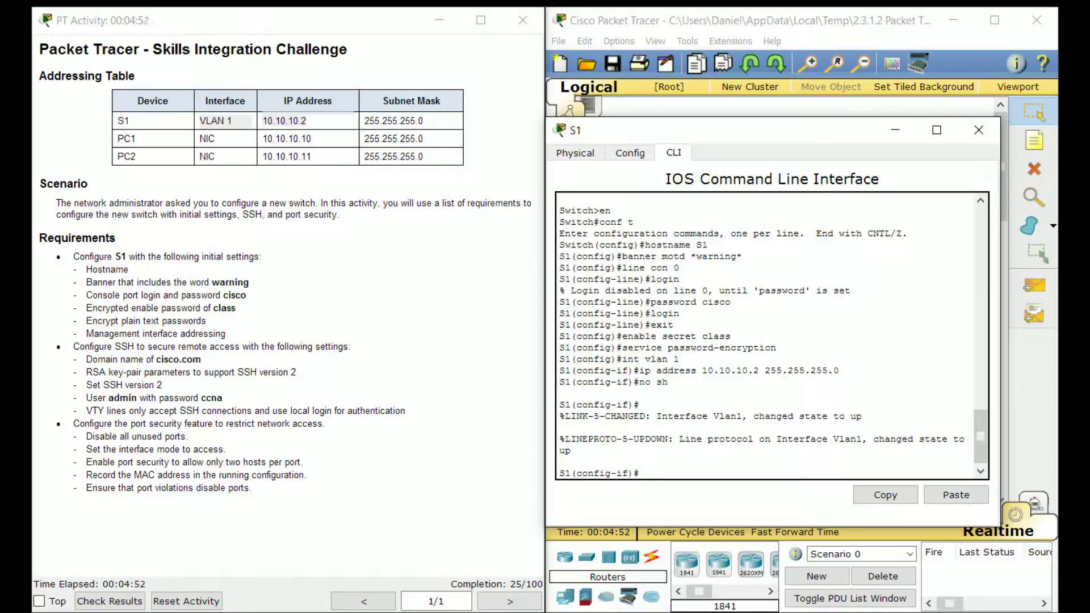
mouse_move(668, 382)
left_mouse_down()
mouse_move(644, 383)
mouse_move(670, 382)
left_mouse_up()
left_click(645, 383)
left_click(669, 382)
left_click_drag(840, 370, 640, 370)
left_click(637, 370)
type("exit")
key("Return")
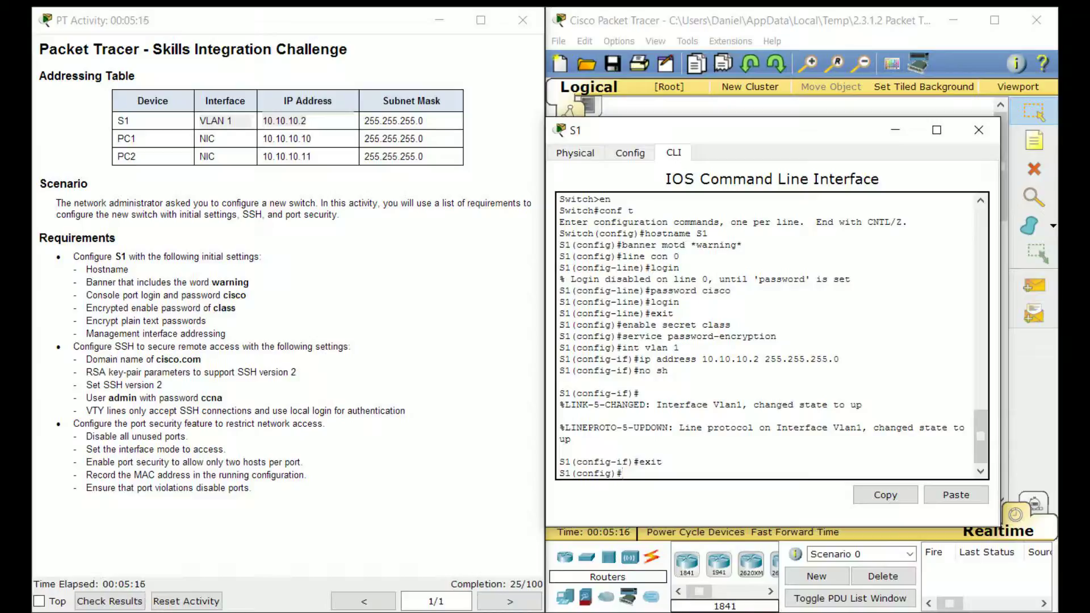
Set the switch's IP domain name to cisco.com
type("ip domain-name")
left_click_drag(202, 359, 156, 360)
type("cisco.com")
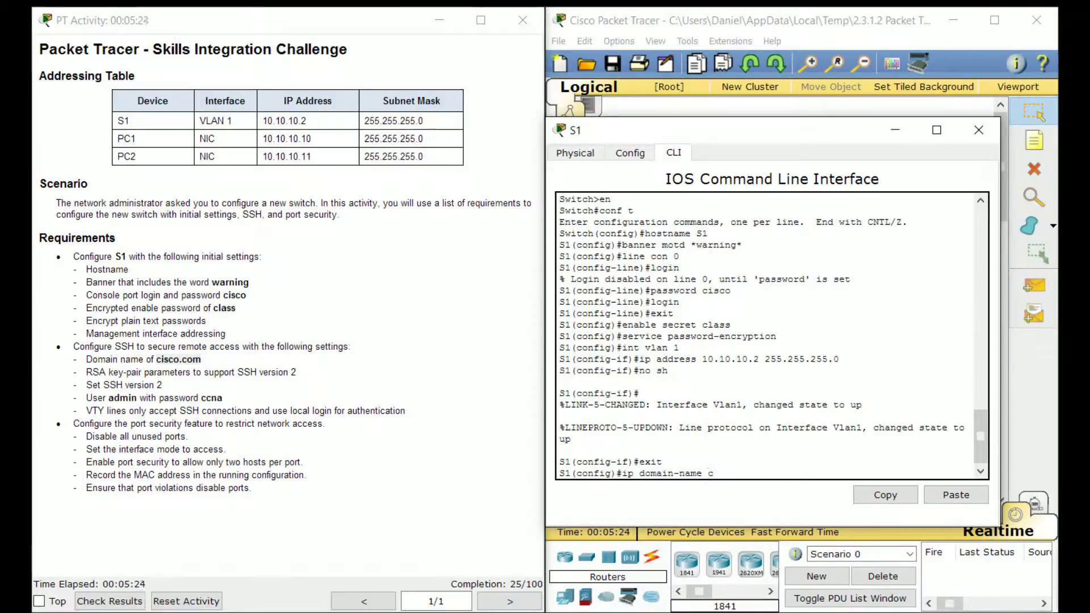
key("Return")
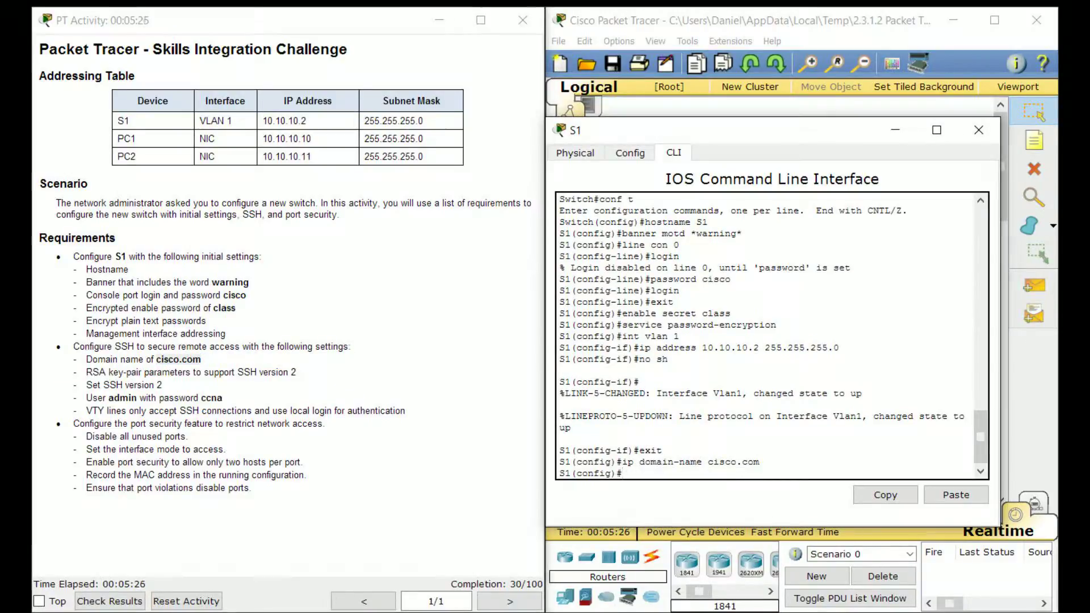
left_click(92, 372)
left_click_drag(89, 373, 170, 373)
left_click(152, 372)
left_click(623, 474)
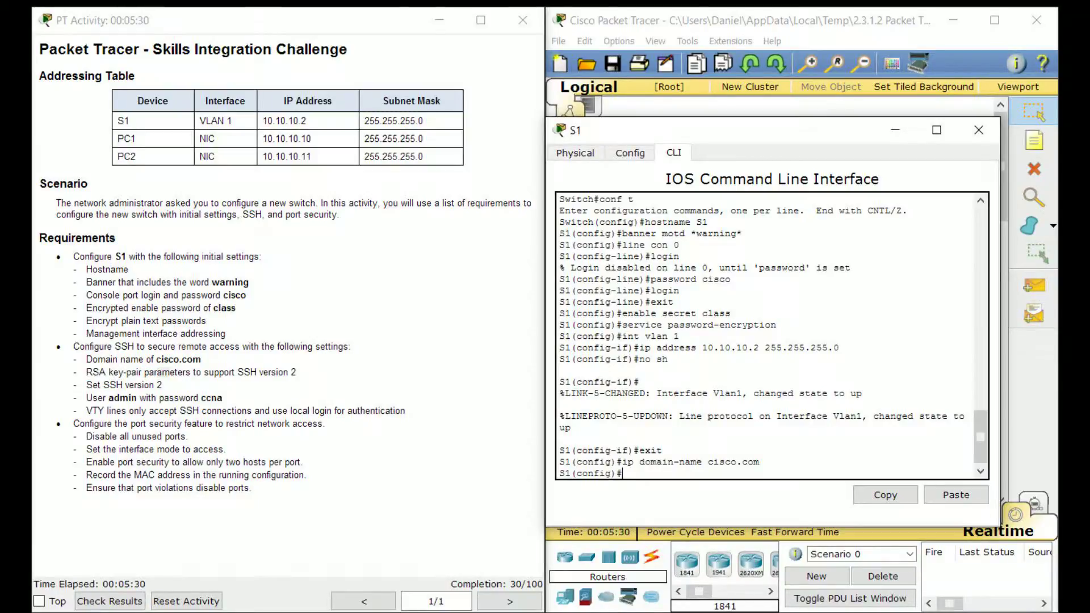
Generate RSA keys with a 1024-bit modulus, correcting the misordered crypto command
type("crypto key rsa generate")
key("Return")
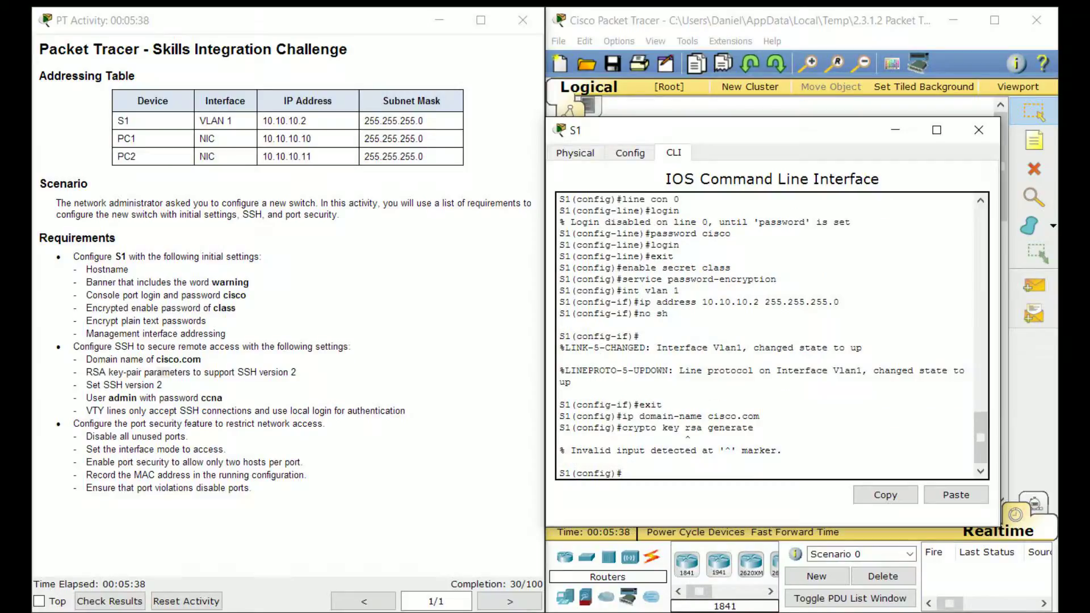
key("Up")
key("BackSpace")
key("BackSpace")
key("BackSpace")
key("BackSpace")
key("BackSpace")
key("BackSpace")
key("BackSpace")
key("BackSpace")
key("BackSpace")
key("BackSpace")
key("BackSpace")
type("generate rsa")
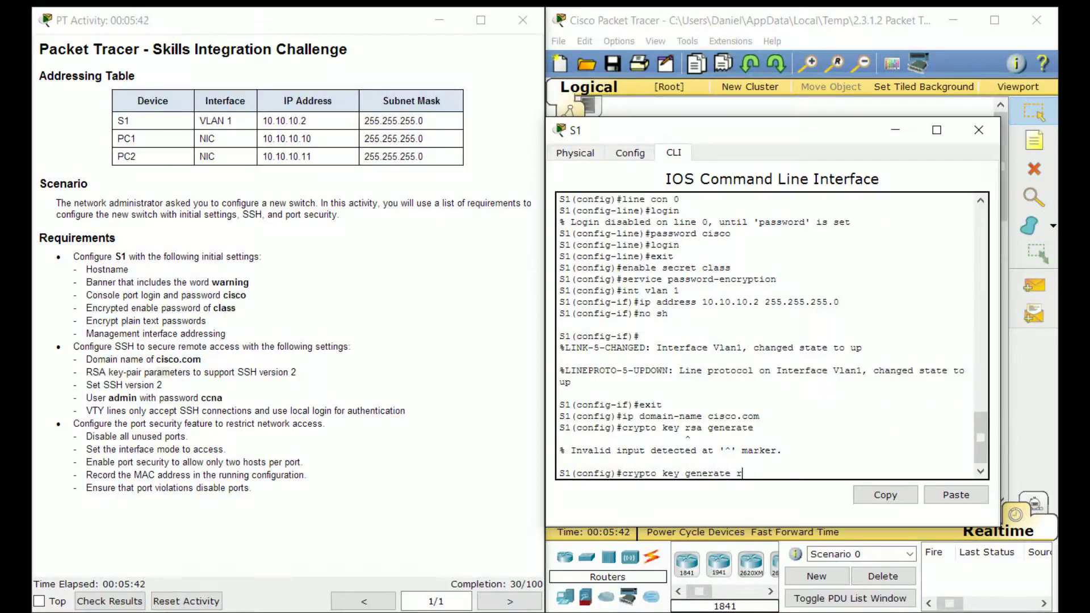
key("Return")
type("1024")
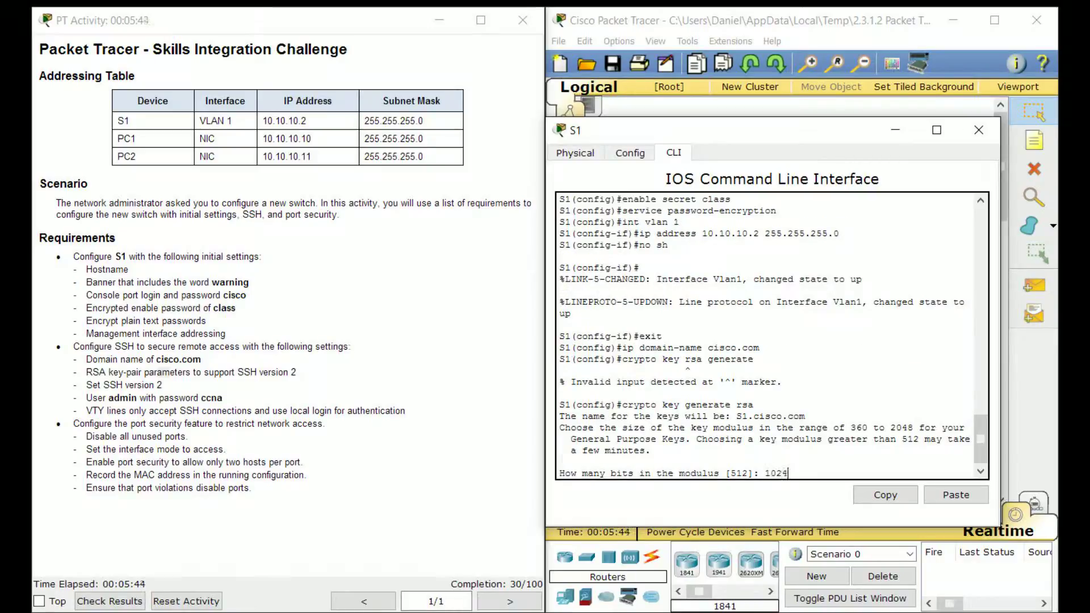
left_click_drag(298, 373, 237, 373)
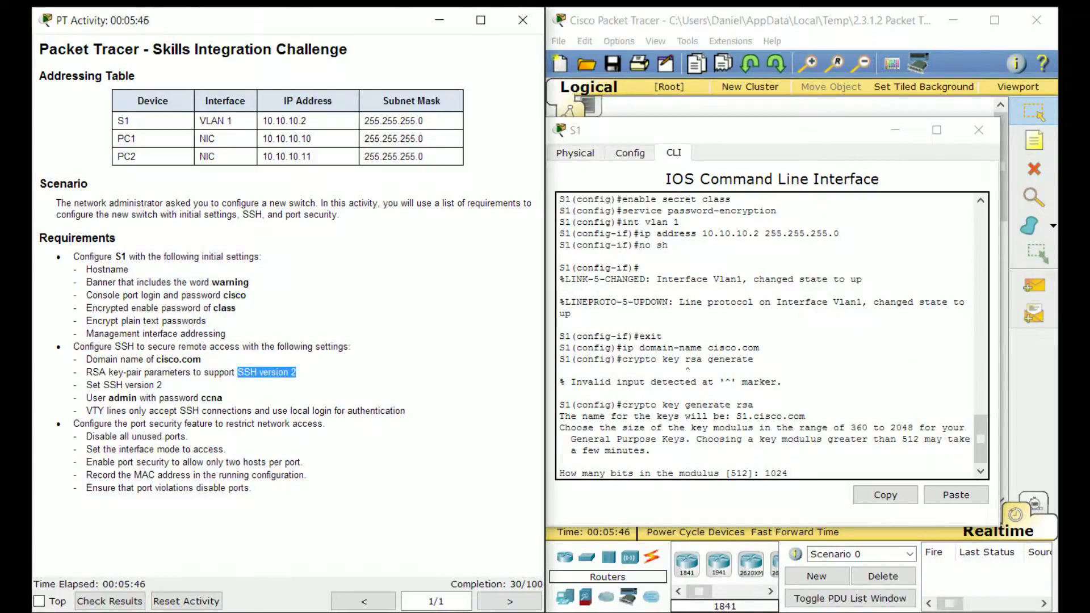
left_click(238, 373)
left_click(812, 463)
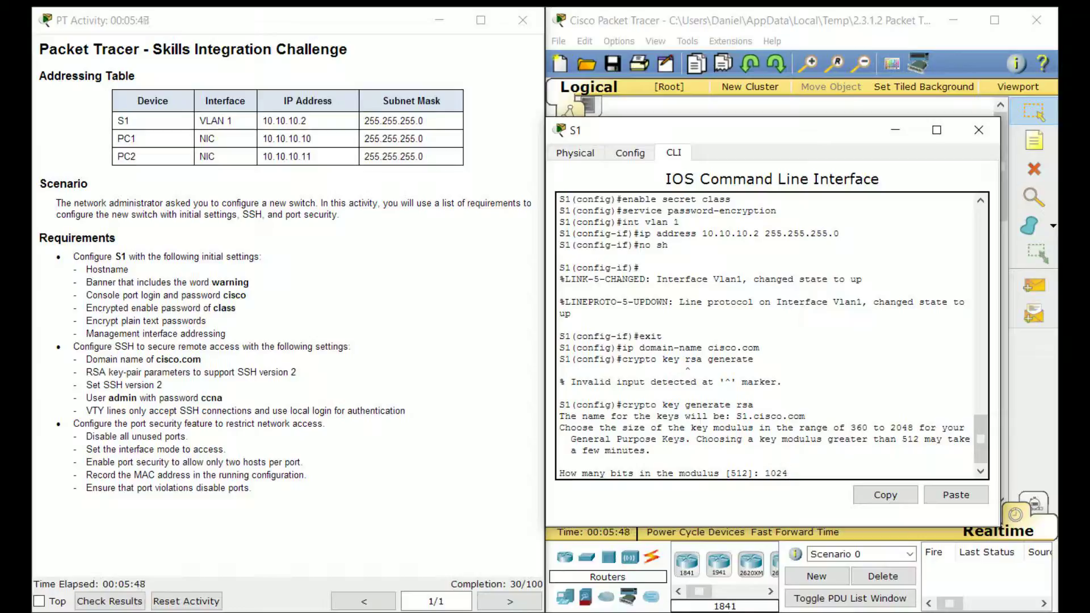
key("Return")
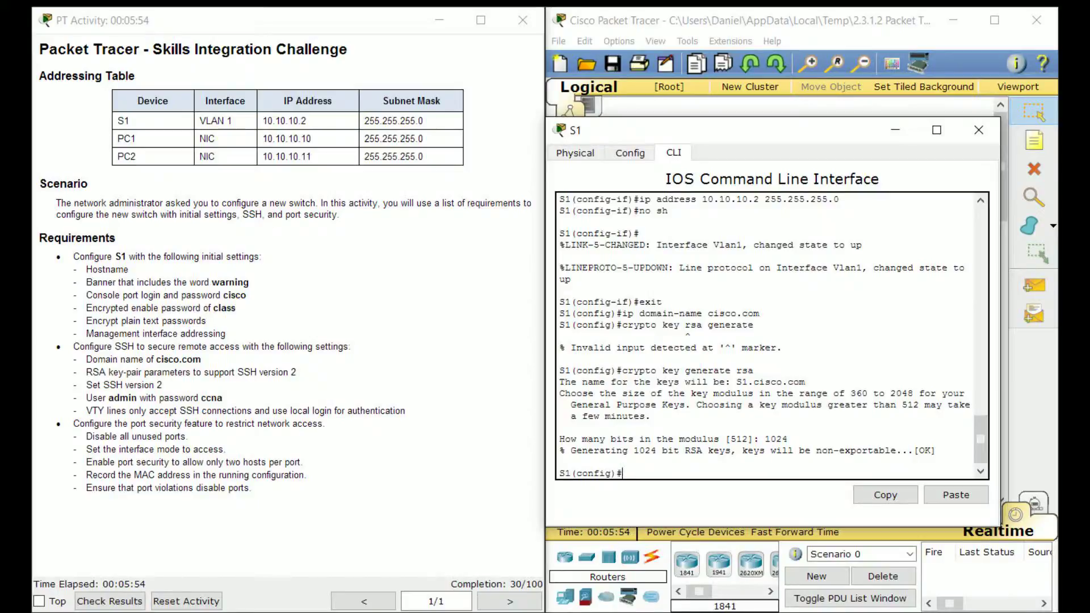
left_click_drag(739, 130, 697, 128)
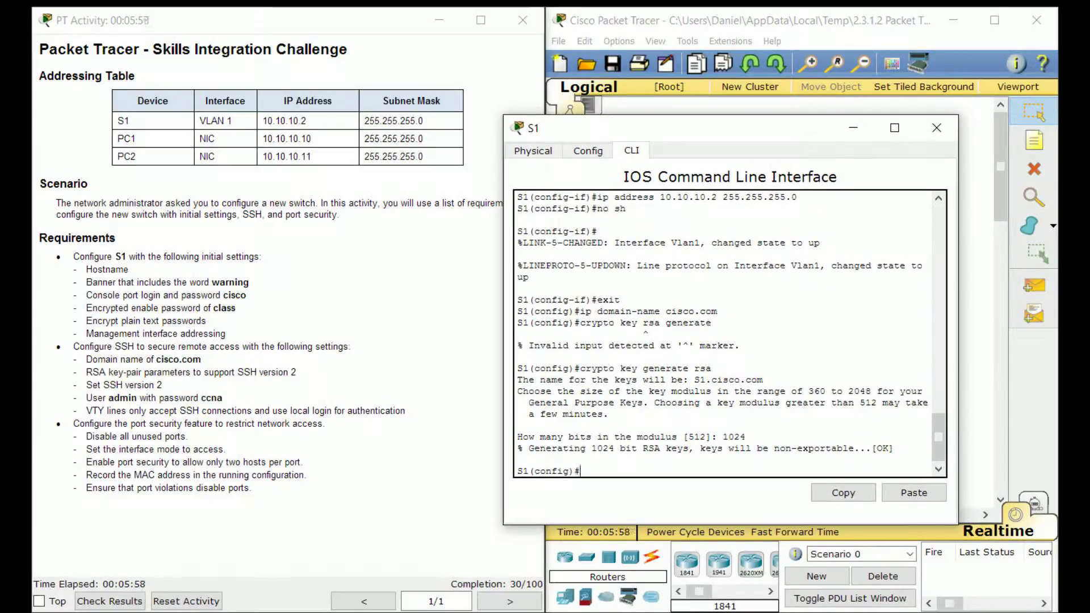
Enable SSH version 2 on S1
left_click_drag(696, 128, 448, 181)
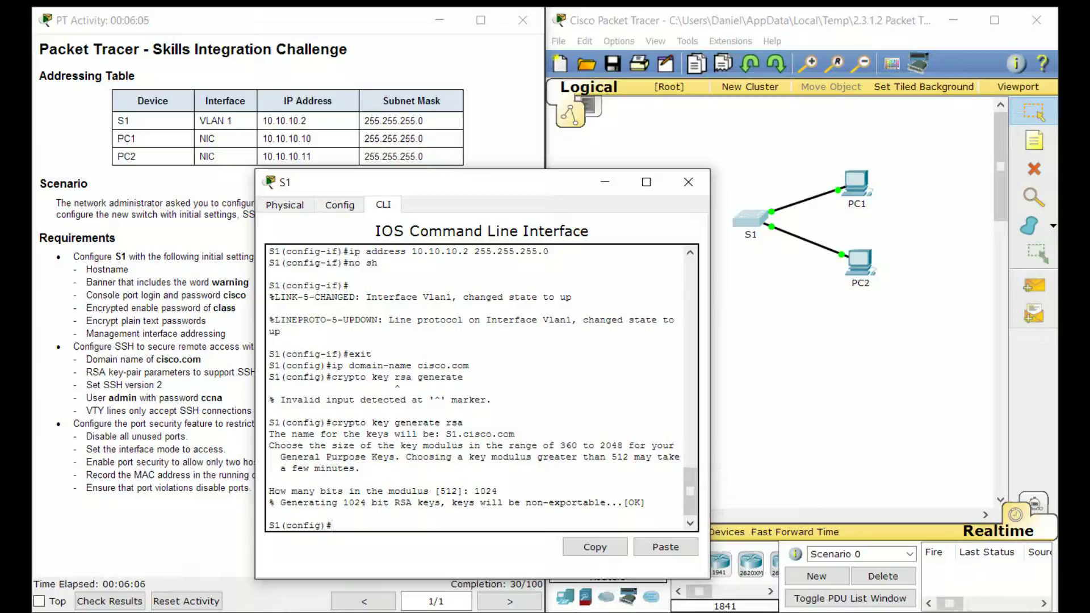
left_click_drag(448, 182, 653, 101)
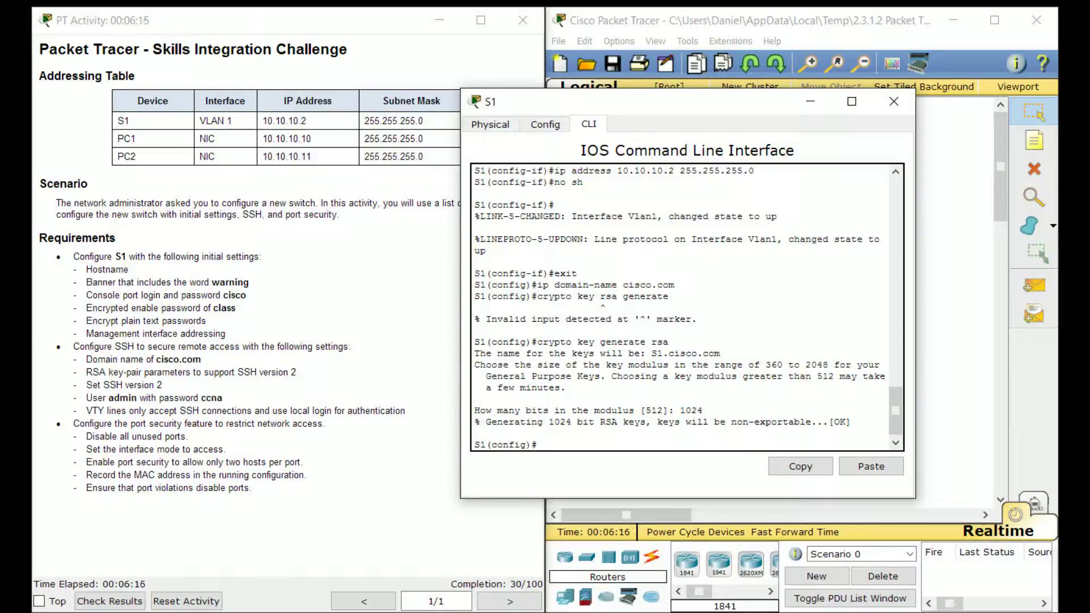
left_click_drag(165, 398, 124, 386)
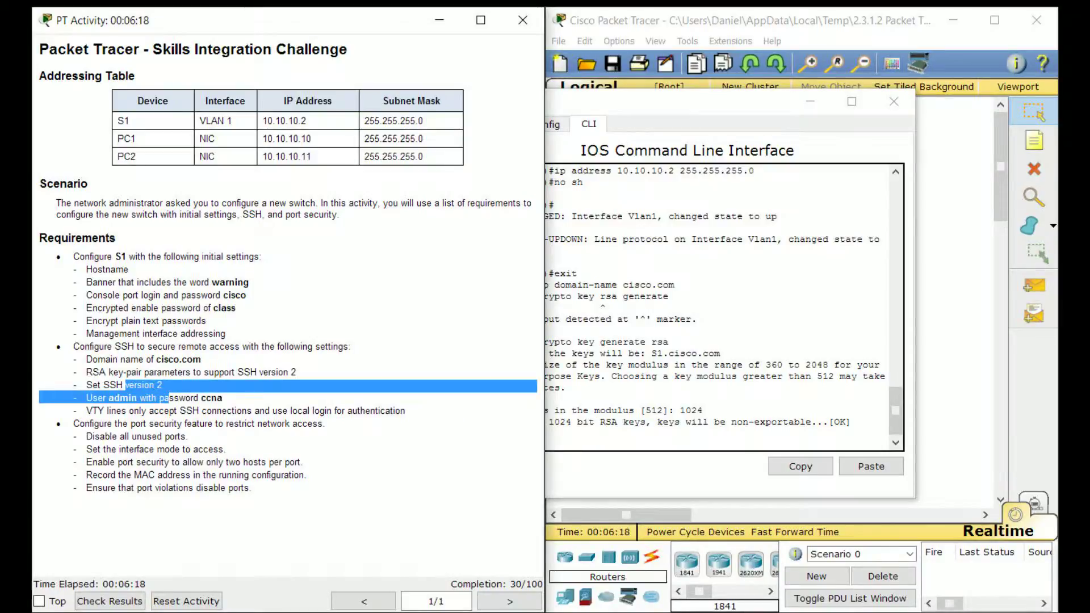
left_click(126, 387)
left_click(560, 410)
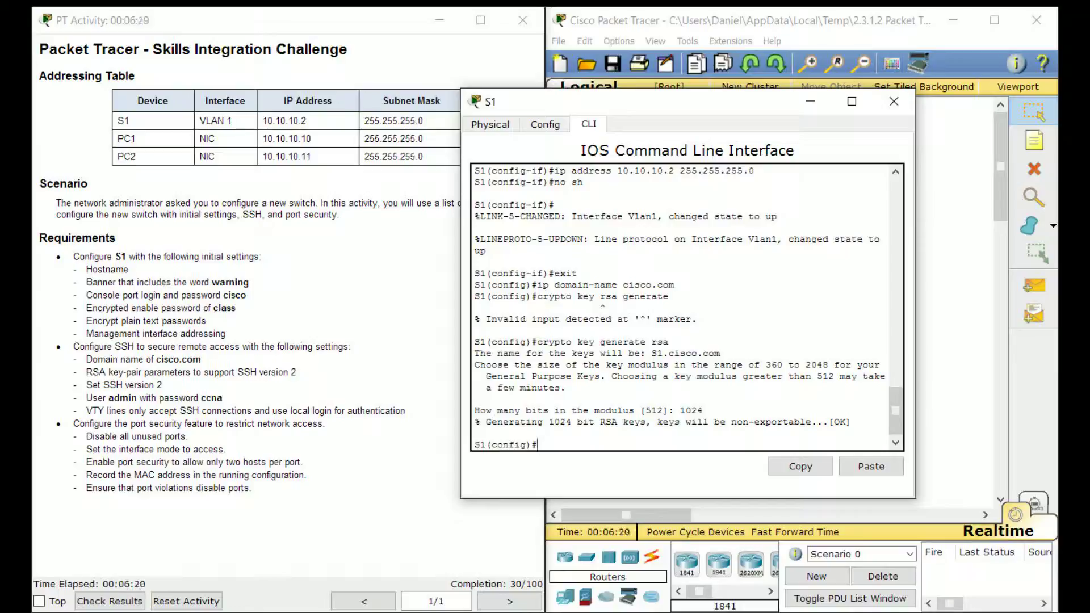
type("ip ssh version 2")
key("Return")
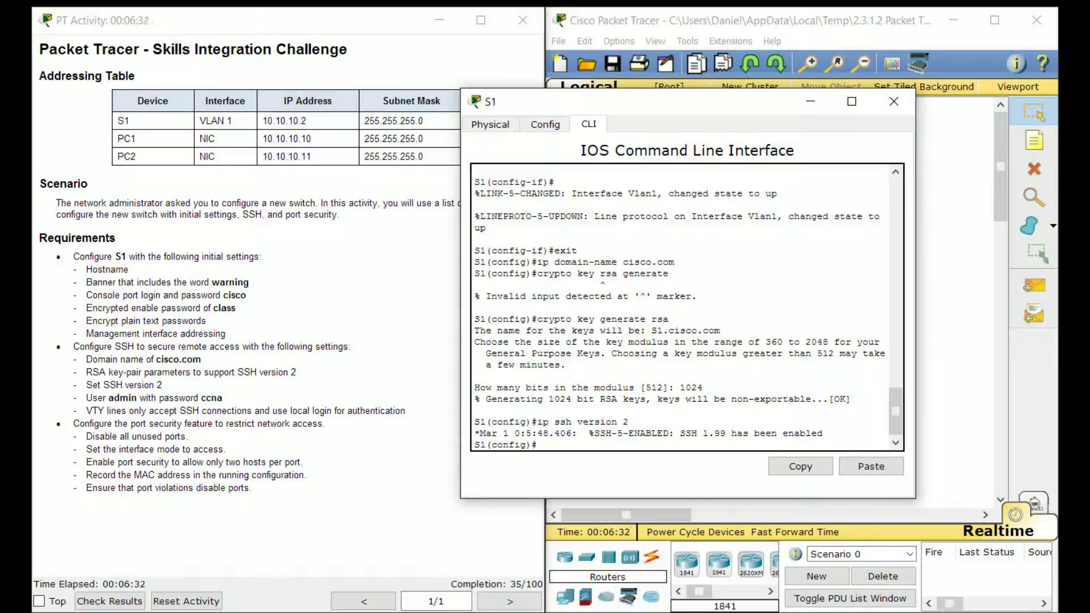
Create the local user admin with its password
type("username")
left_click_drag(87, 397, 222, 398)
left_click(641, 421)
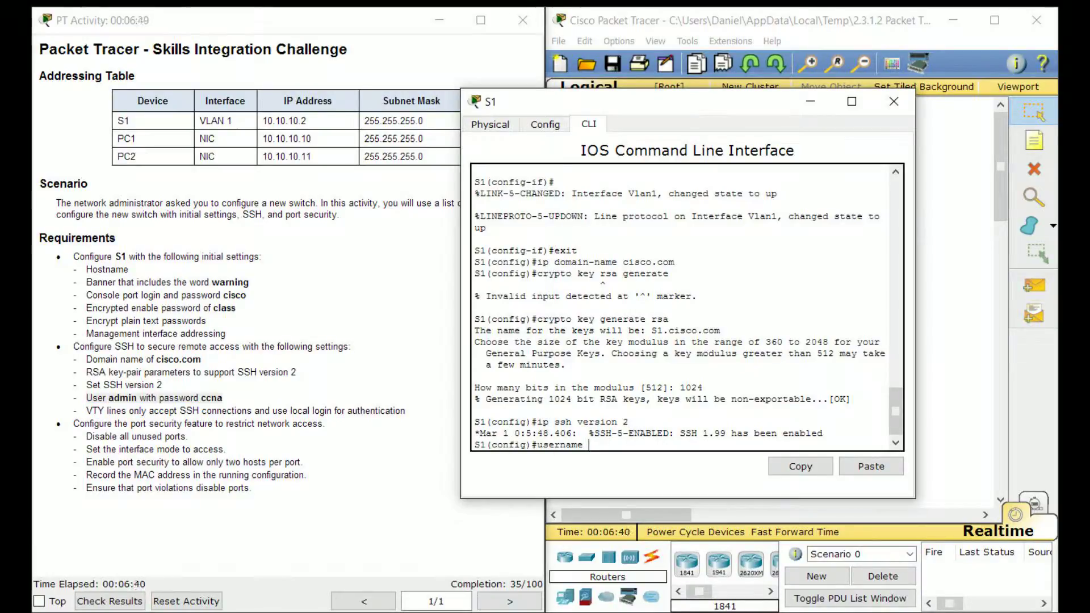
type("admin")
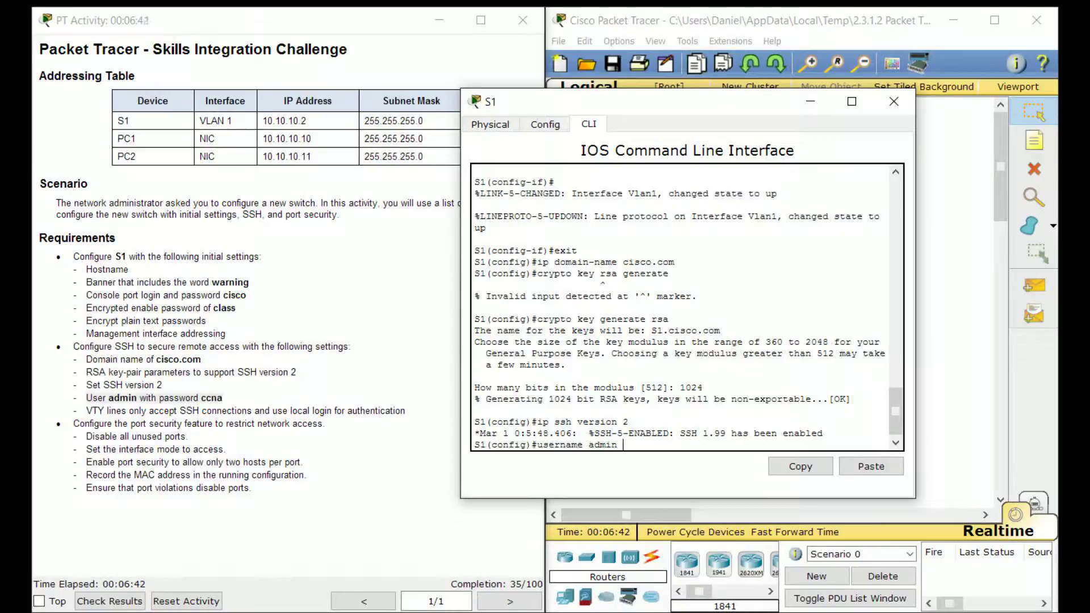
type(" password ccna")
key("Return")
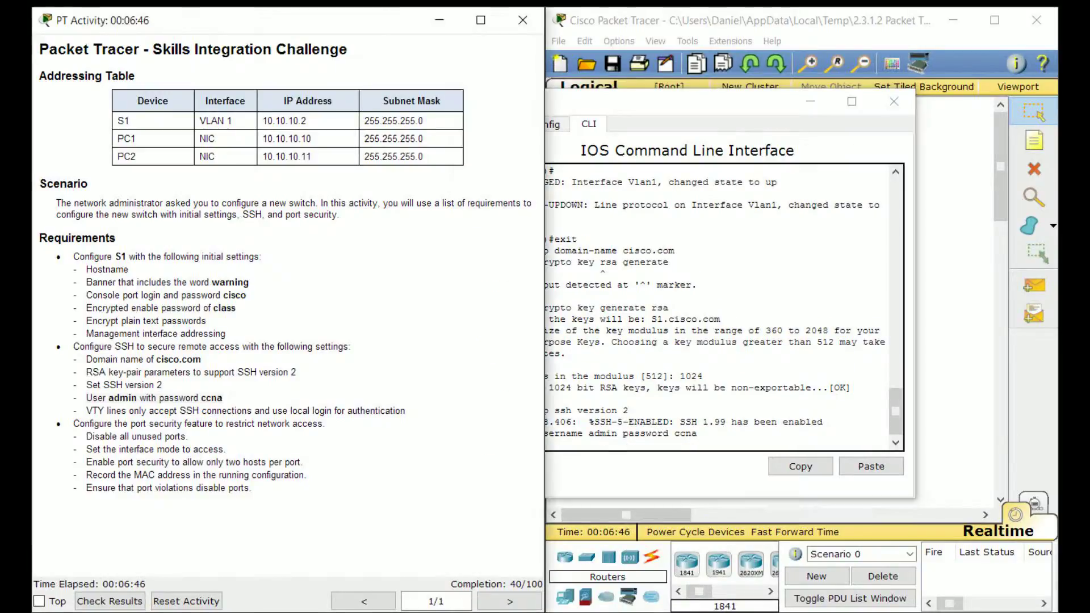
key("alt+Tab")
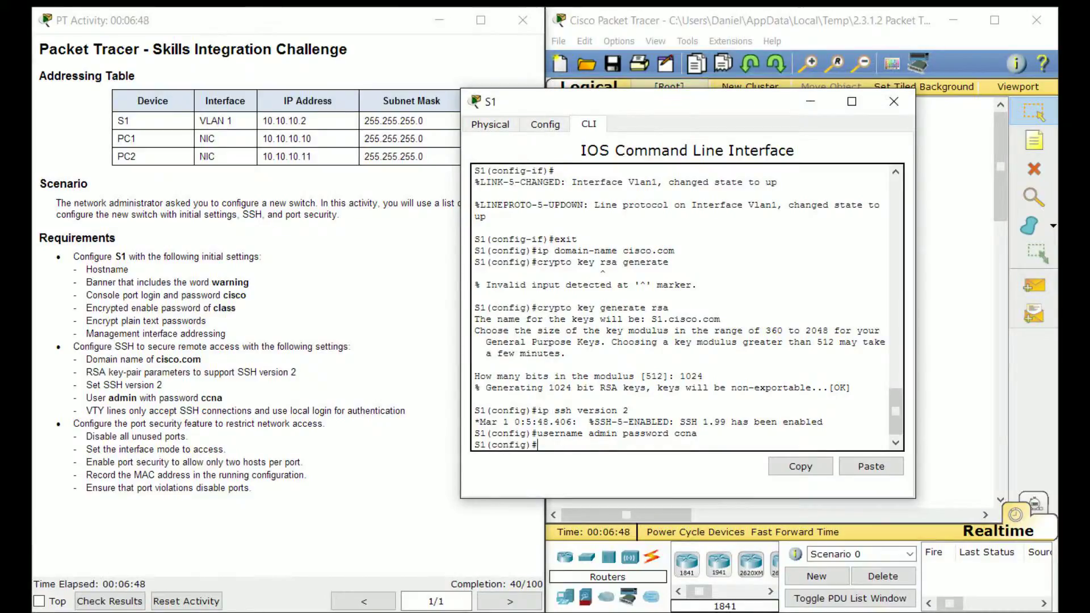
left_click_drag(670, 101, 777, 80)
Restrict VTY lines 0–4 to SSH-only access
type("line vty 0 4")
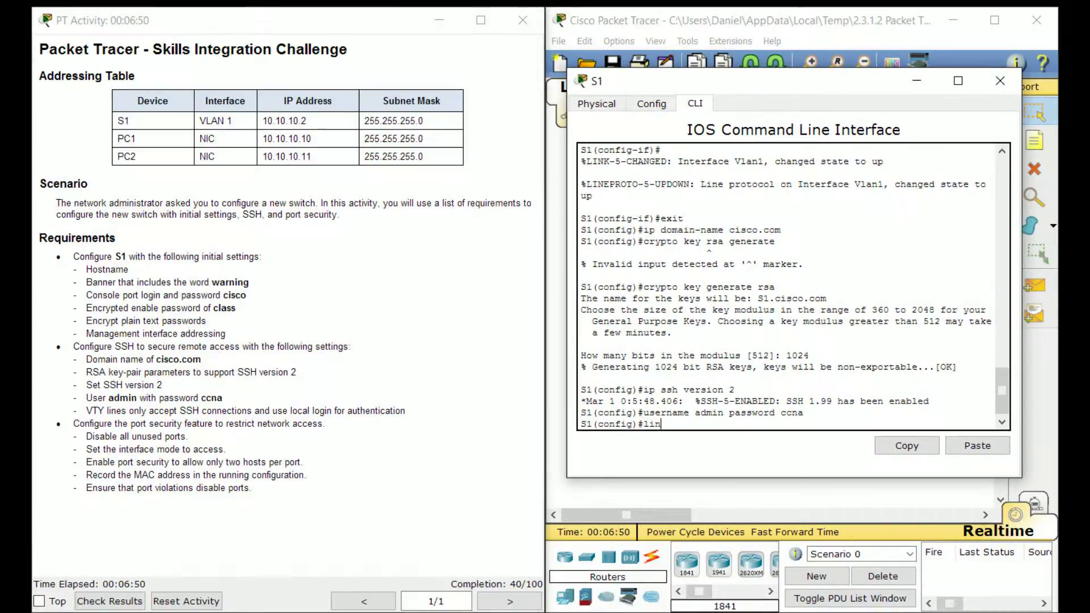
key("Return")
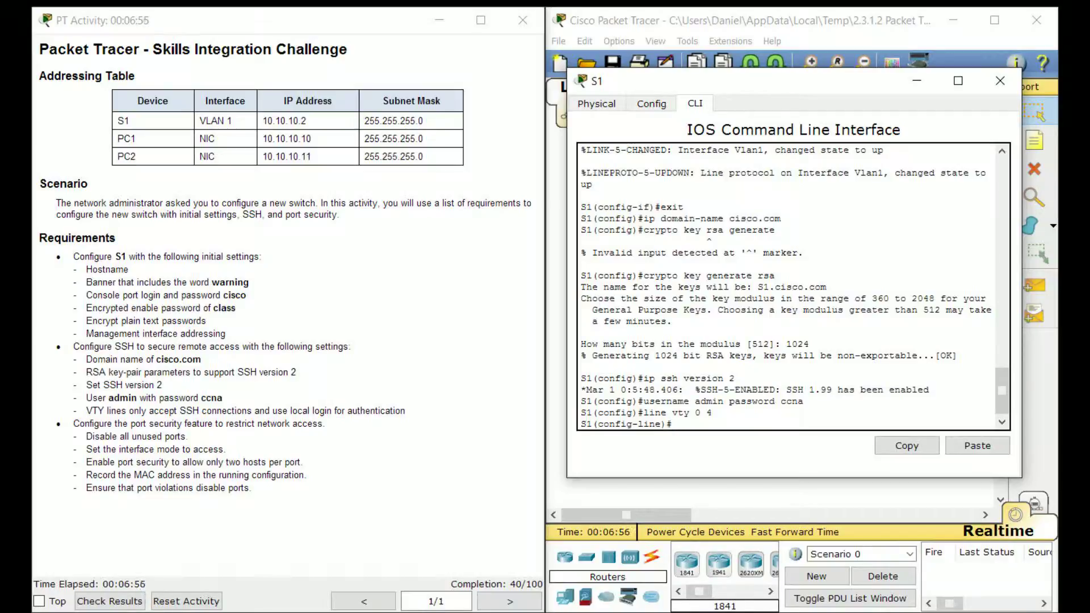
type("transport input ssh")
key("Return")
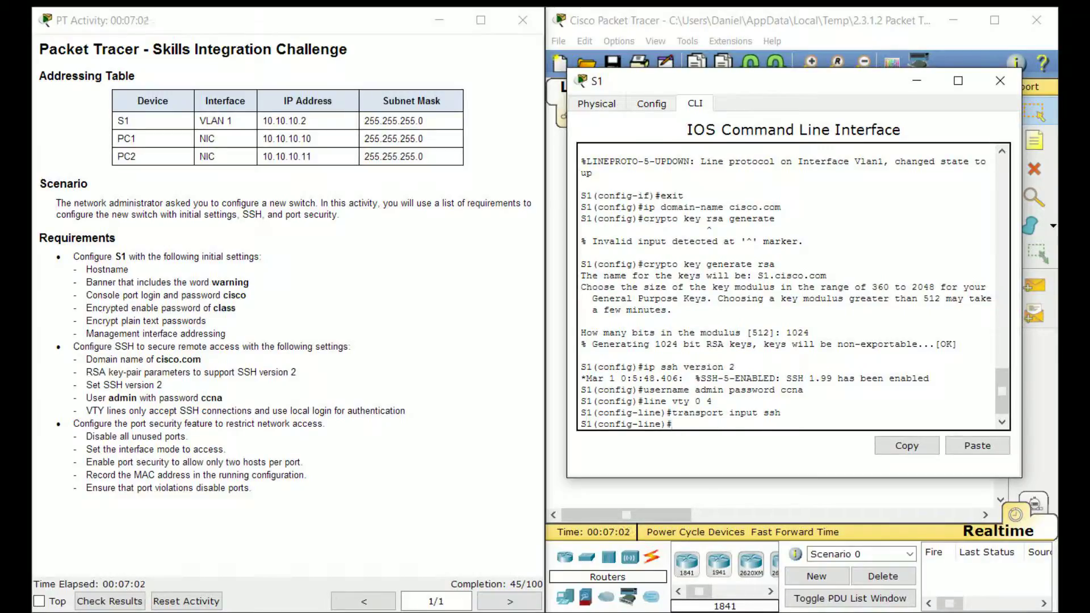
Make the VTY lines use local login, then exit line configuration
left_click_drag(284, 424, 320, 412)
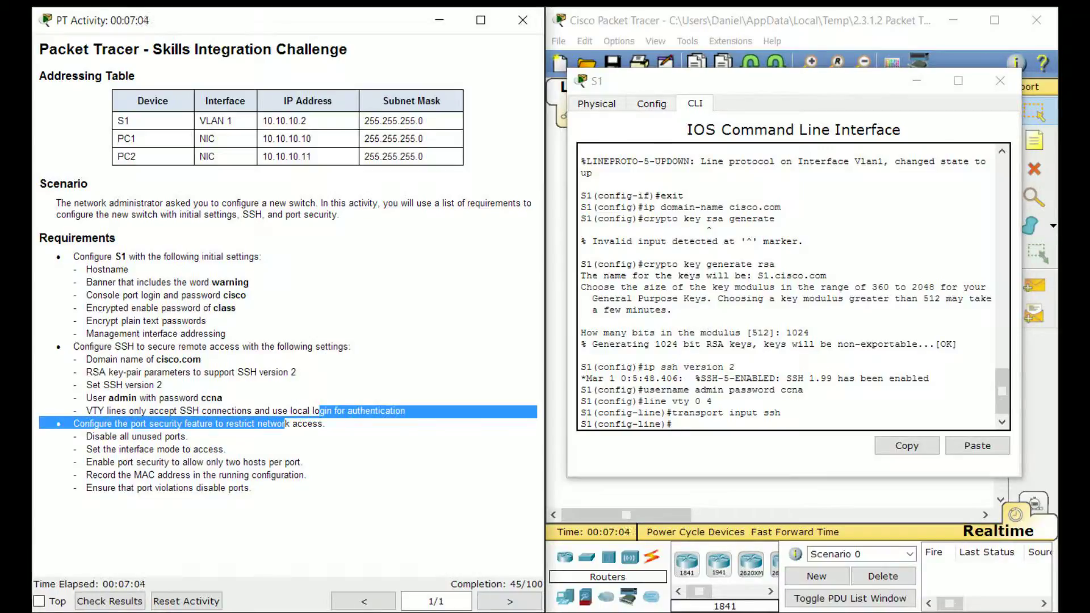
left_click(320, 411)
left_click_drag(223, 399, 85, 400)
left_click(85, 399)
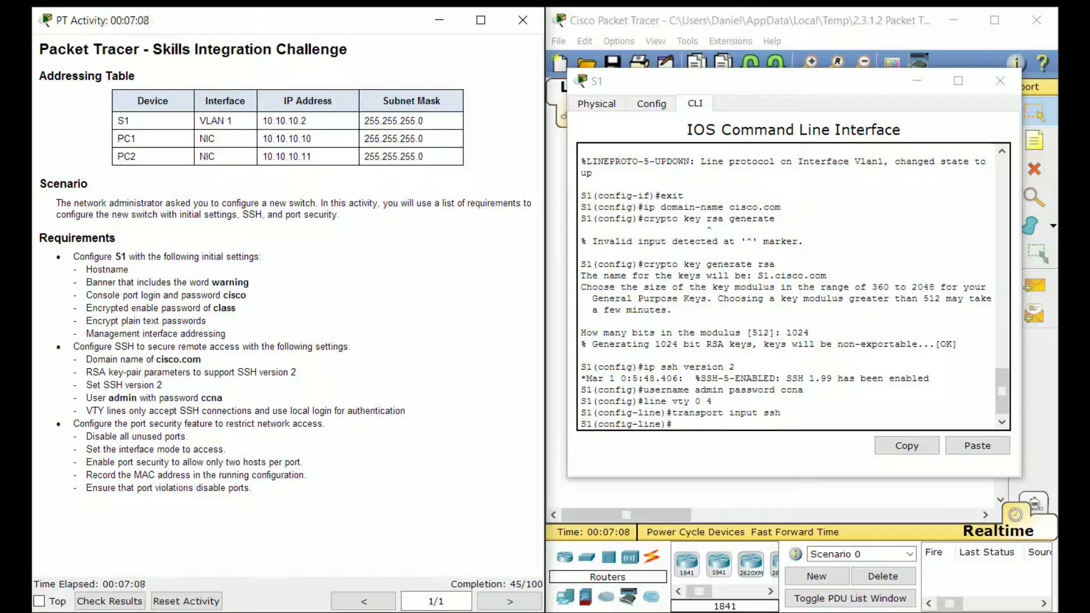
left_click(674, 425)
type("use")
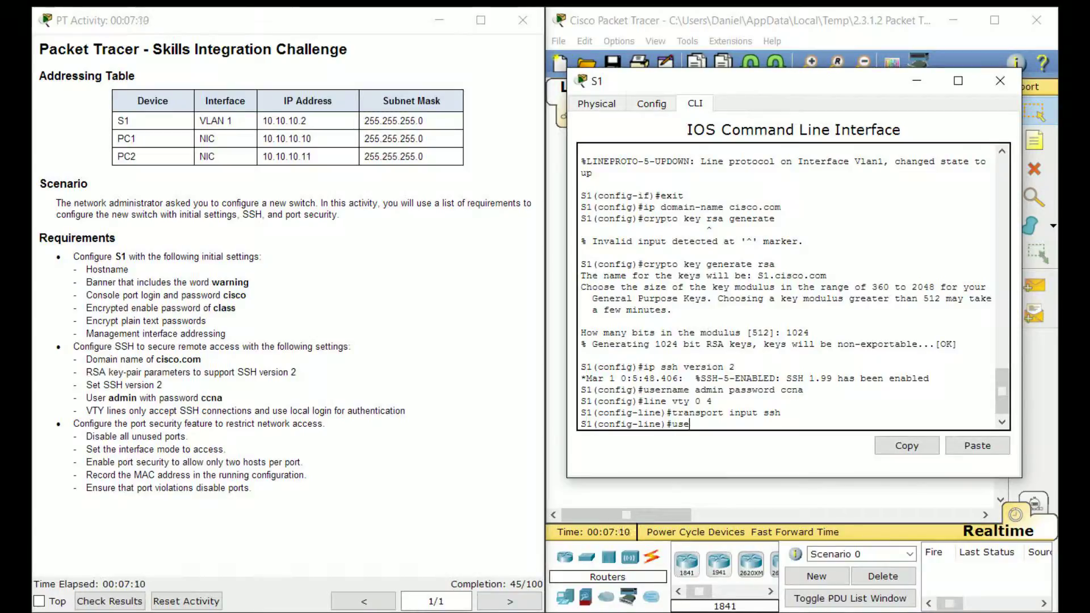
key("BackSpace")
key("BackSpace")
key("BackSpace")
type("login local")
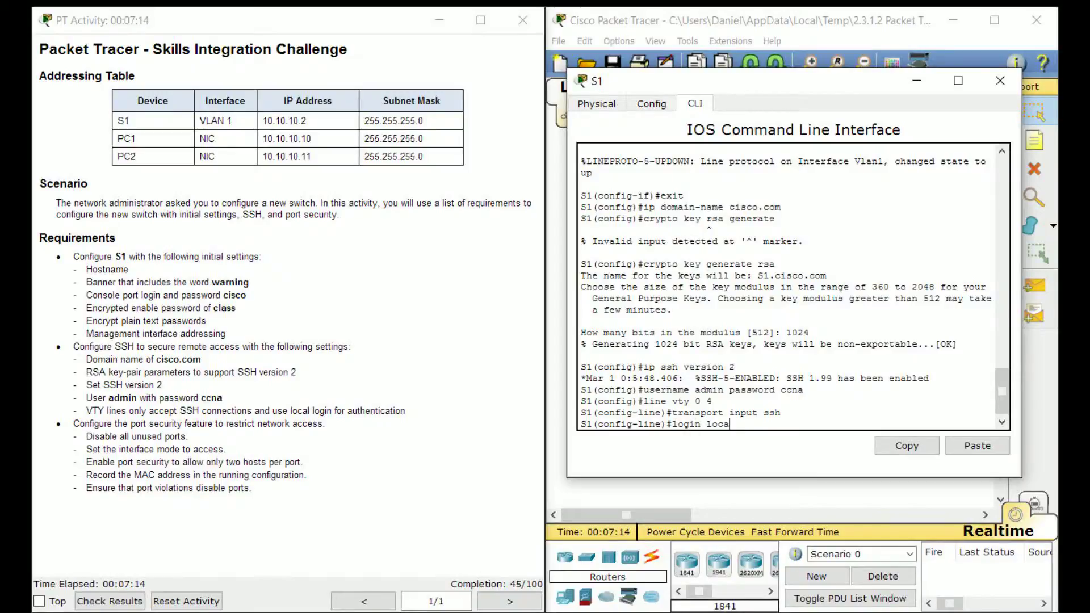
key("Return")
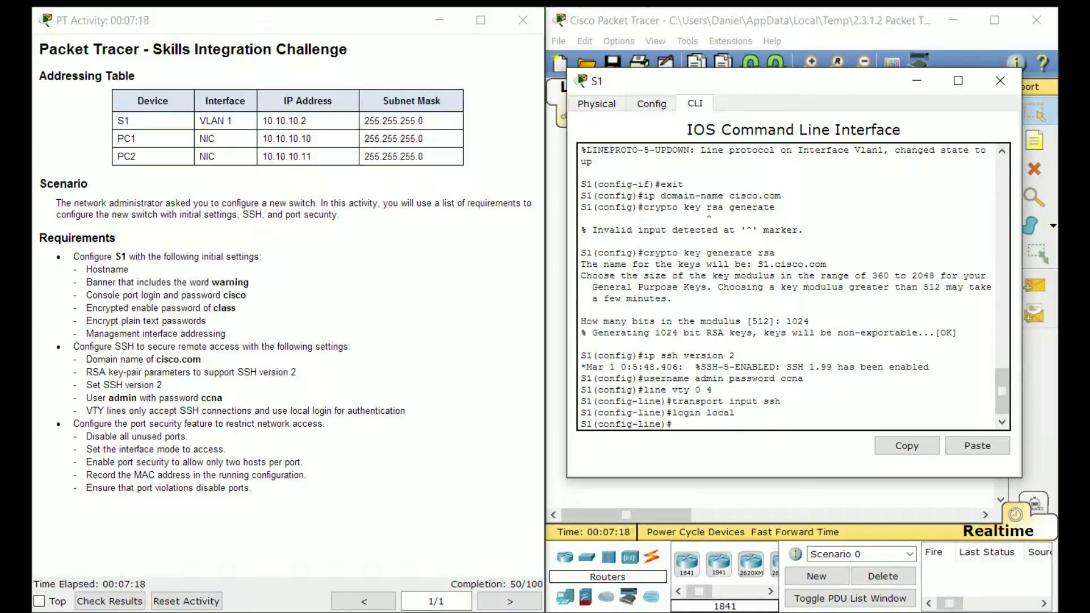
type("exit")
key("Return")
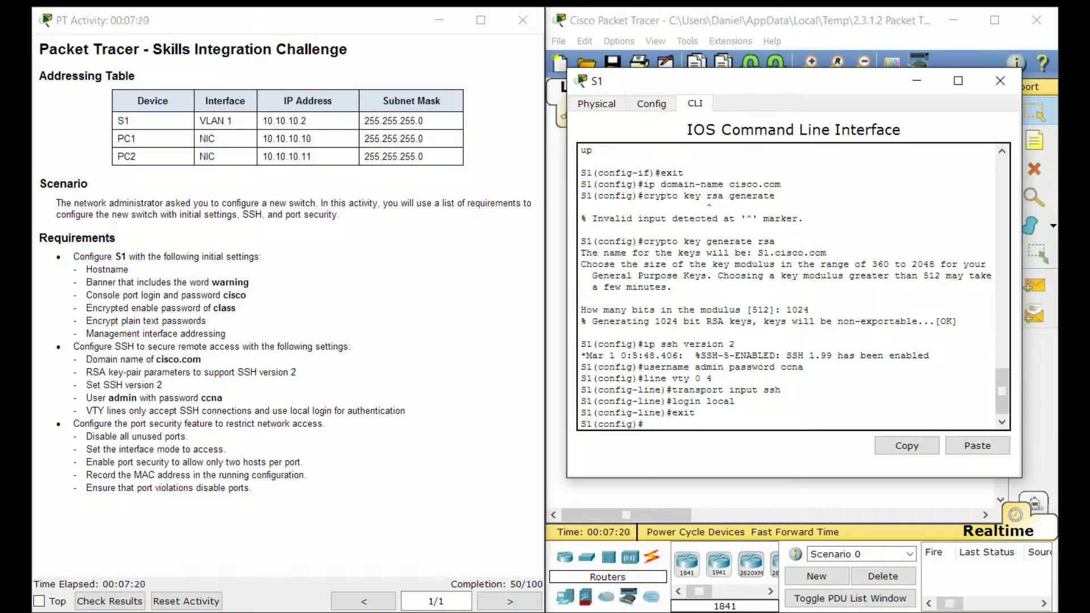
left_click_drag(755, 81, 263, 113)
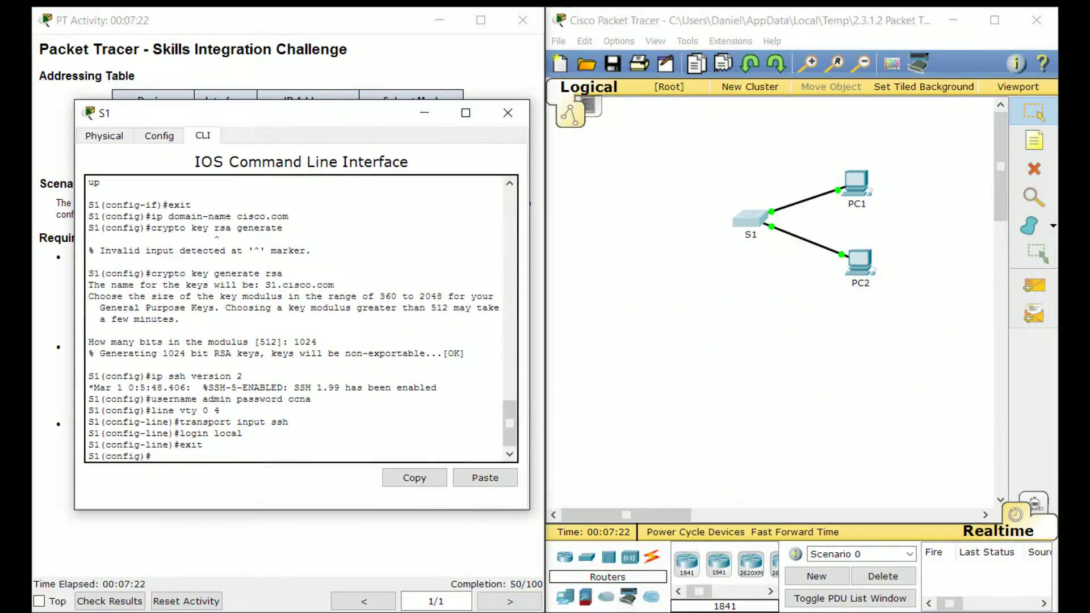
left_click(653, 238)
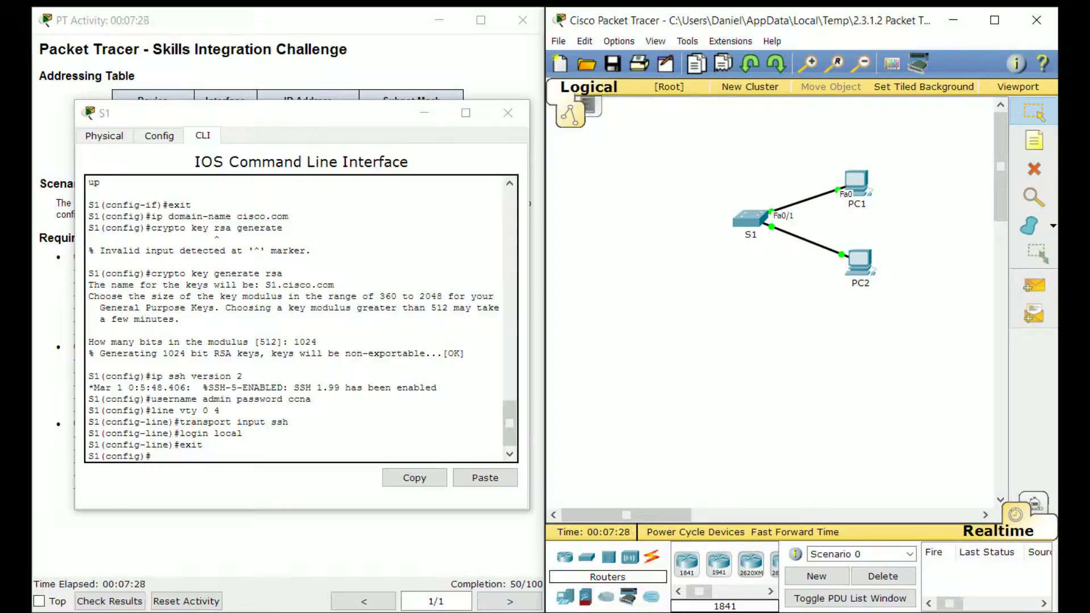
left_click_drag(255, 113, 725, 120)
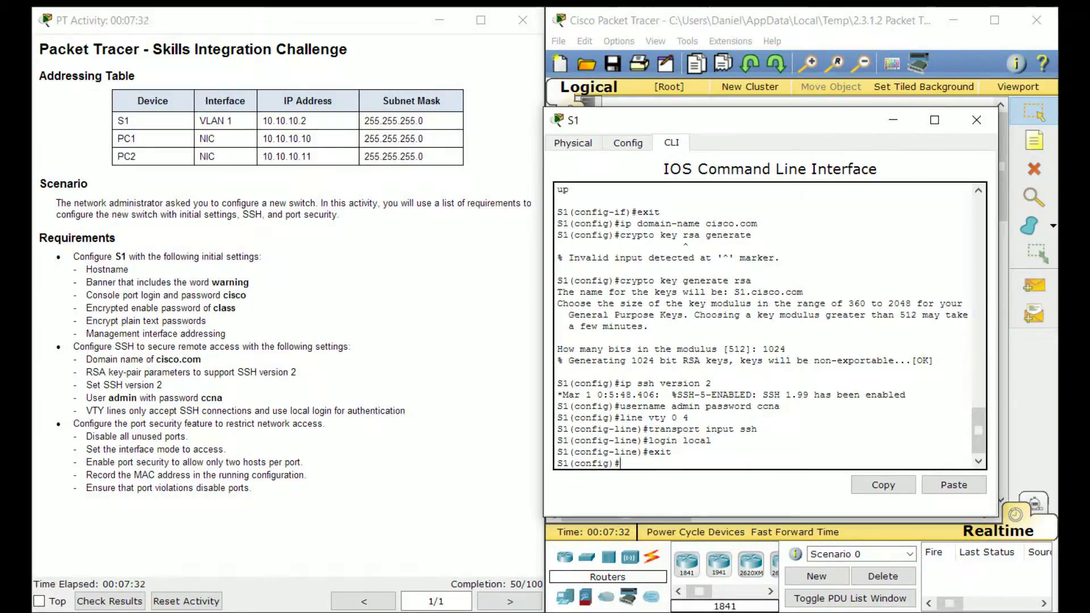
left_click_drag(188, 438, 80, 437)
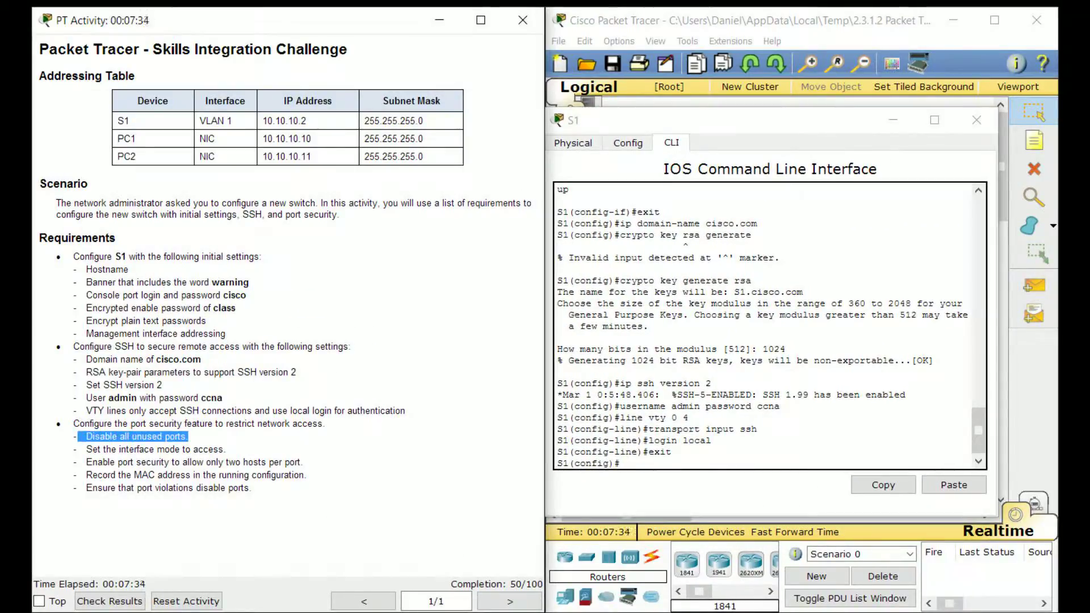
left_click(194, 441)
left_click(642, 461)
left_click_drag(710, 120, 658, 116)
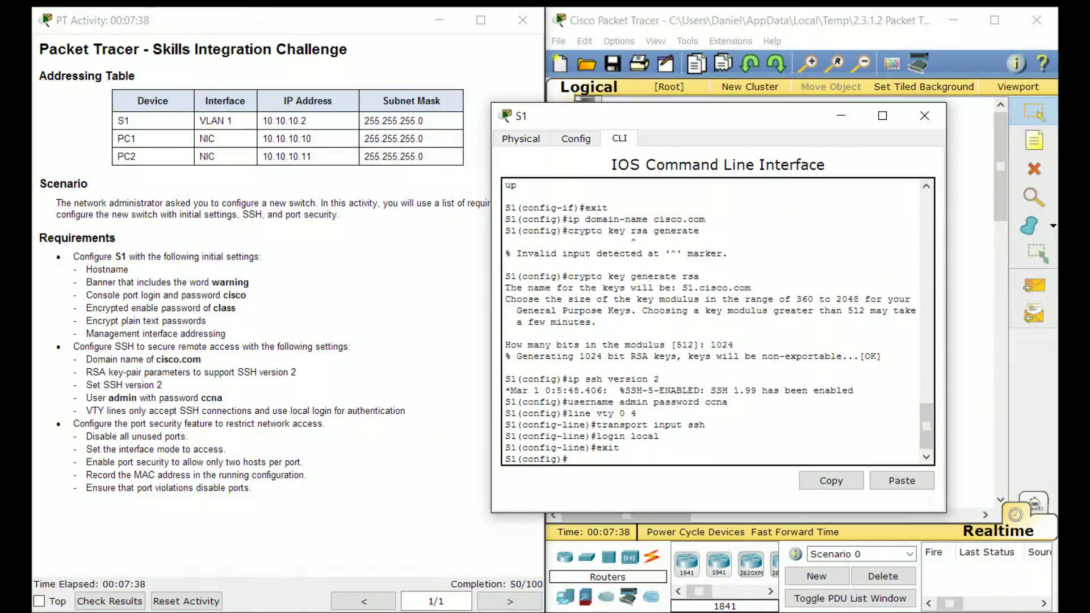
Leave configuration mode and display S1's running configuration with sh run
key("ctrl+z")
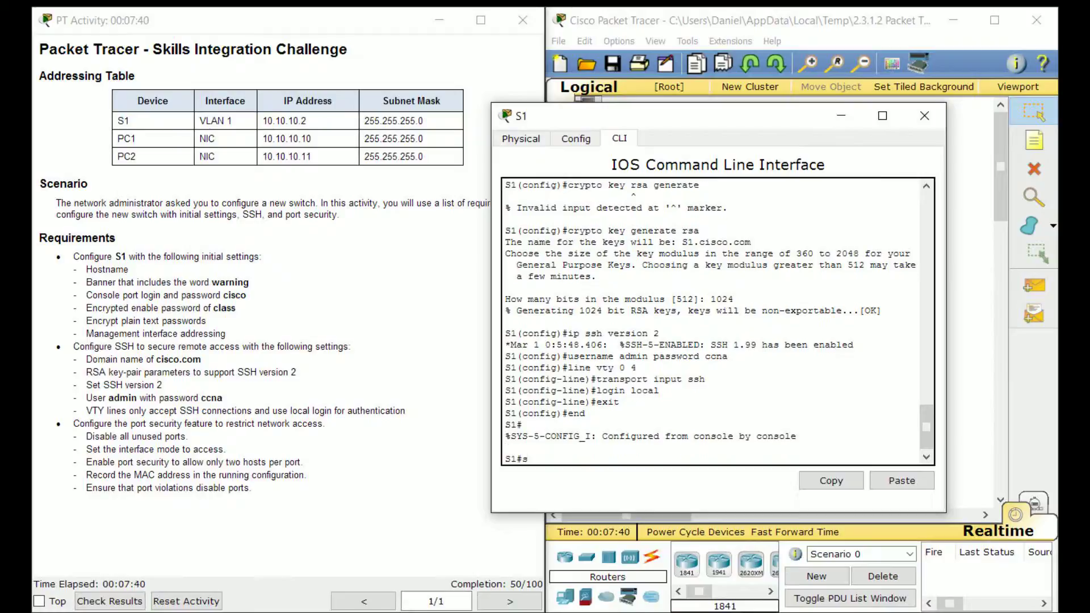
type("sh run")
key("Return")
key("space")
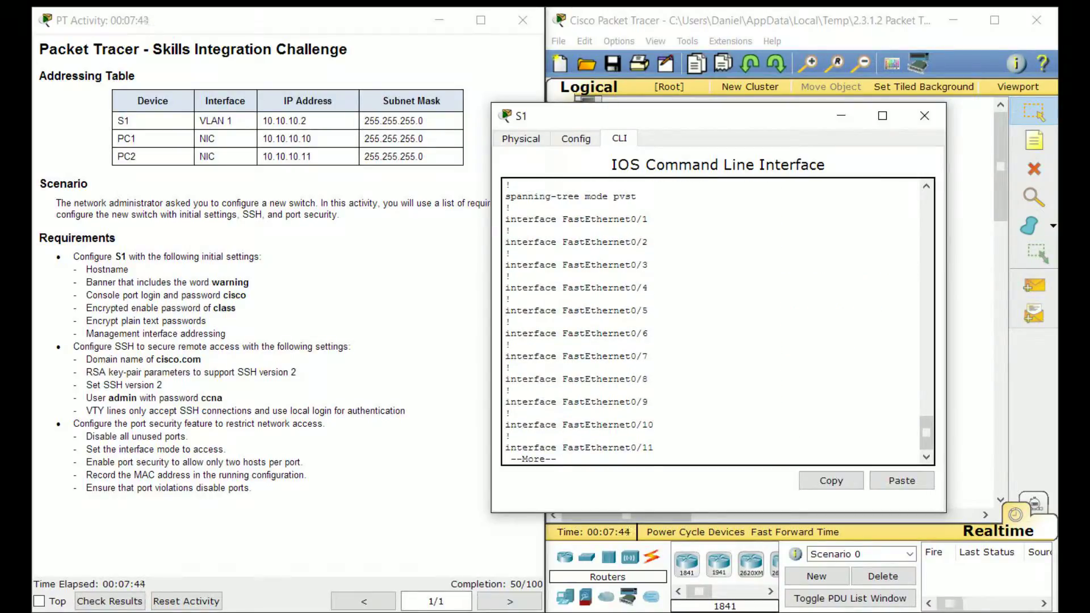
left_click_drag(562, 265, 513, 254)
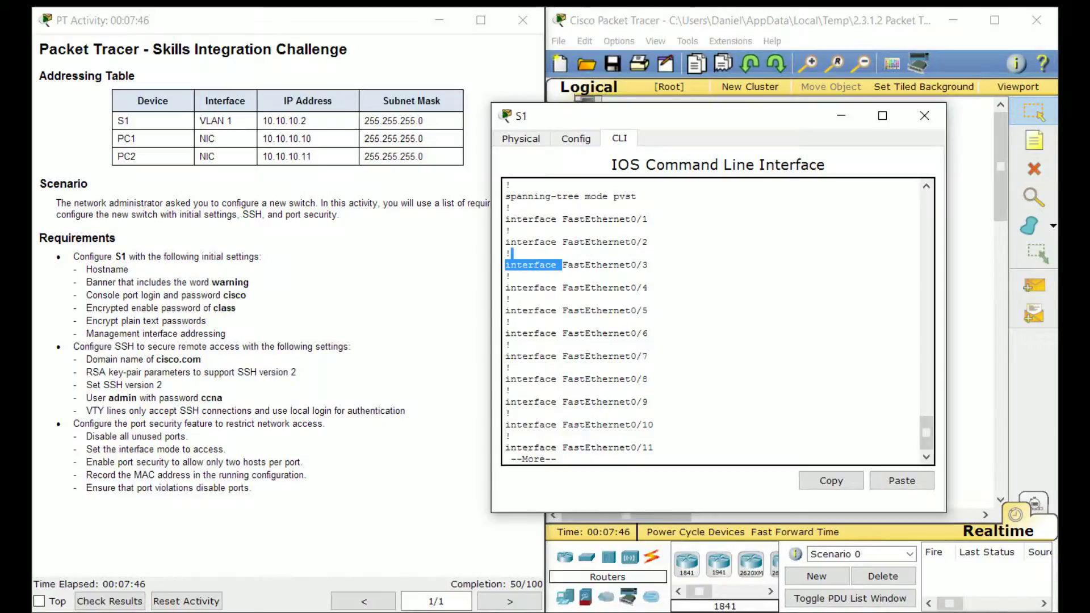
scroll(513, 254, "up", 4)
scroll(710, 321, "down", 4)
Page through the listing to Vlan1's 10.10.10.2 address, then re-enter global configuration
key("Return")
key("Return")
key("Return")
key("Return")
key("Return")
key("Return")
key("Return")
key("Return")
key("Return")
key("Return")
key("Return")
key("Return")
key("Return")
key("Return")
key("Return")
key("Return")
key("Return")
key("Return")
key("Return")
key("Return")
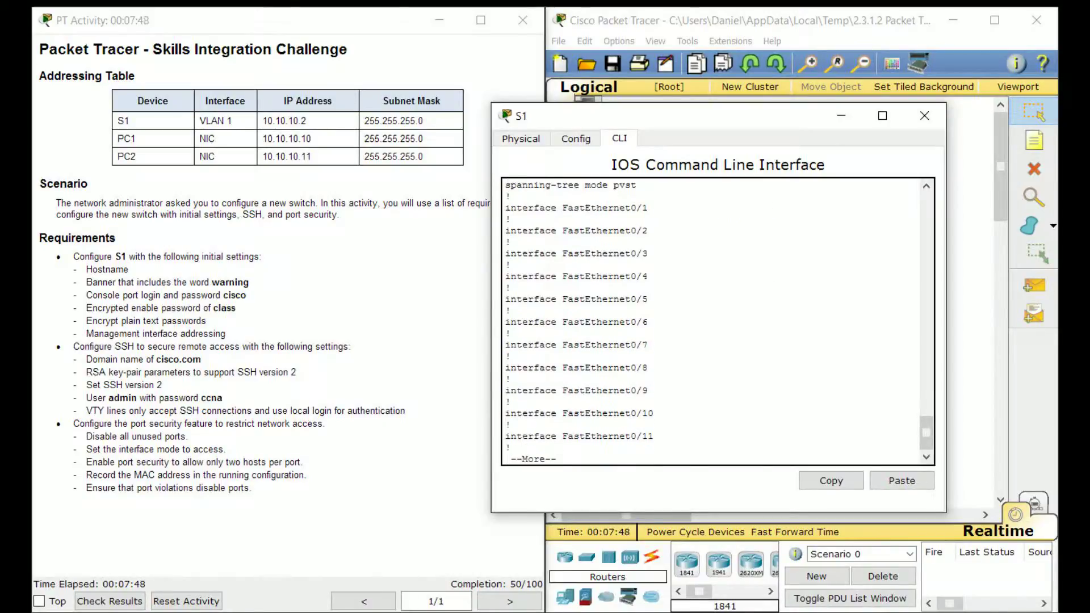
left_click_drag(655, 379, 661, 425)
left_click(631, 402)
key("Return")
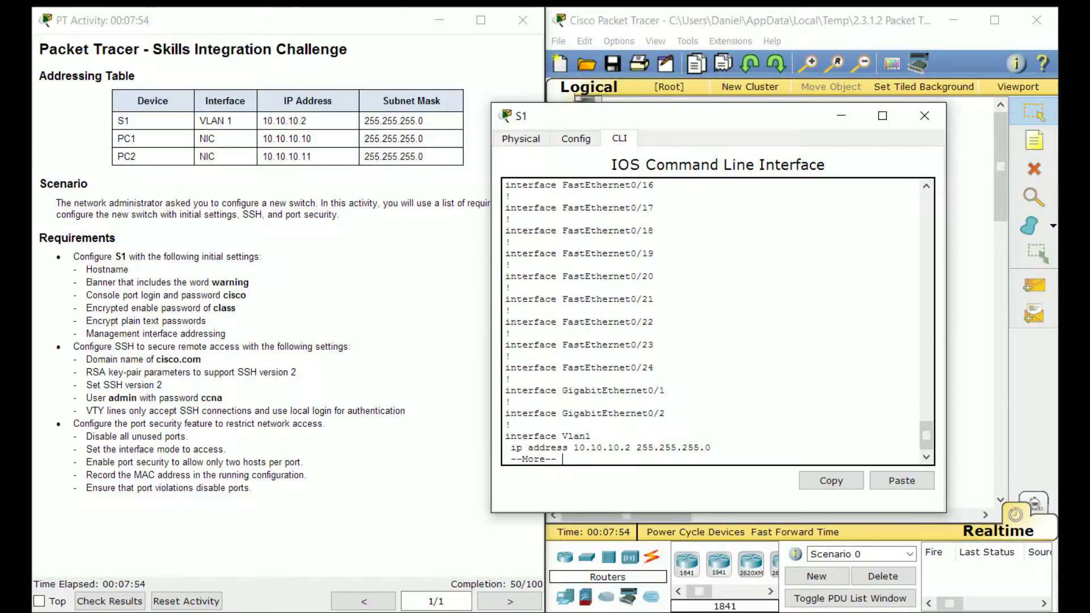
key("Return")
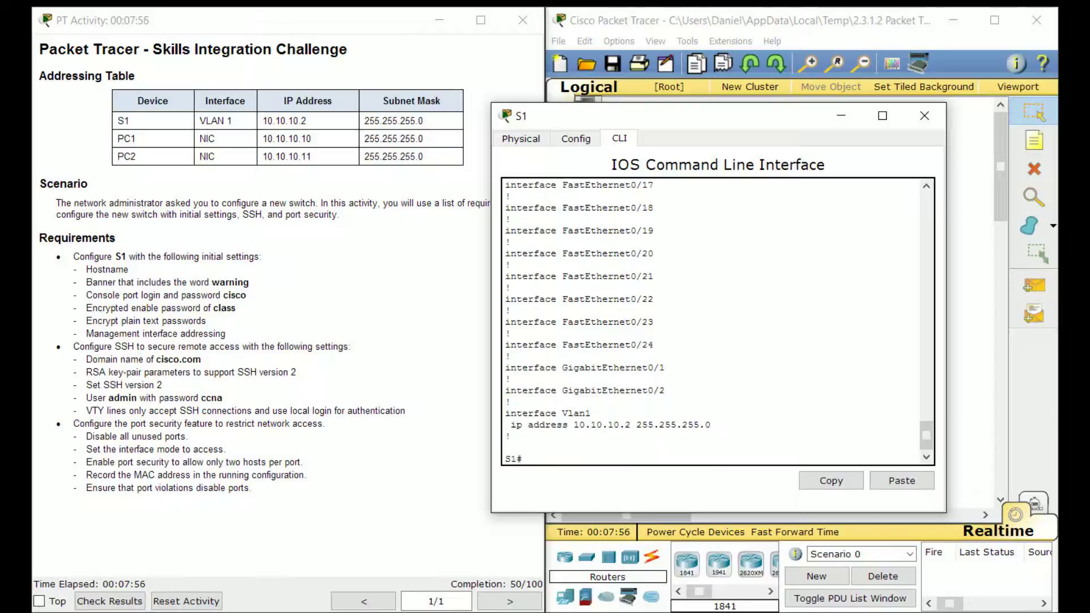
type("conft")
key("Return")
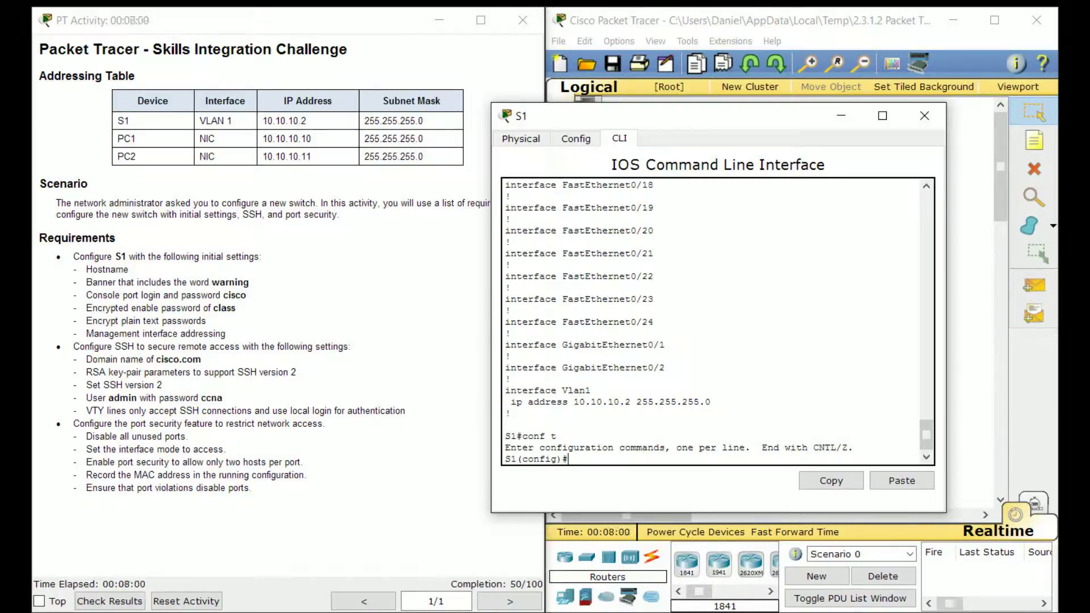
On S1, select the unused interface range Fa0/3-24 and Gi0/1-2
type("int range")
scroll(716, 321, "up", 12)
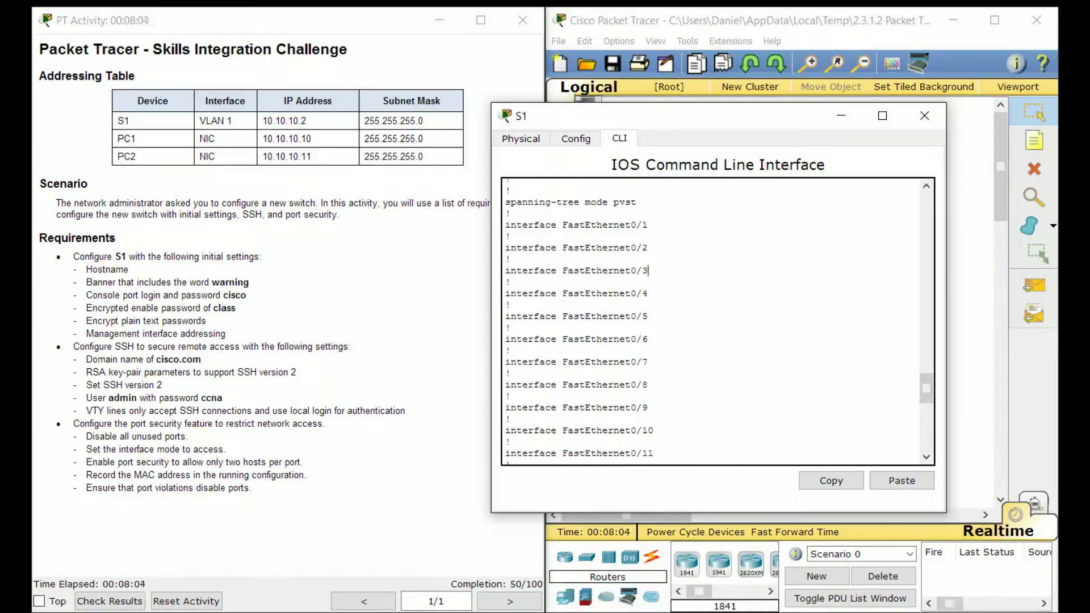
scroll(509, 282, "down", 10)
left_click_drag(654, 408, 516, 407)
scroll(517, 408, "down", 3)
left_click_drag(665, 368, 512, 357)
left_click(511, 355)
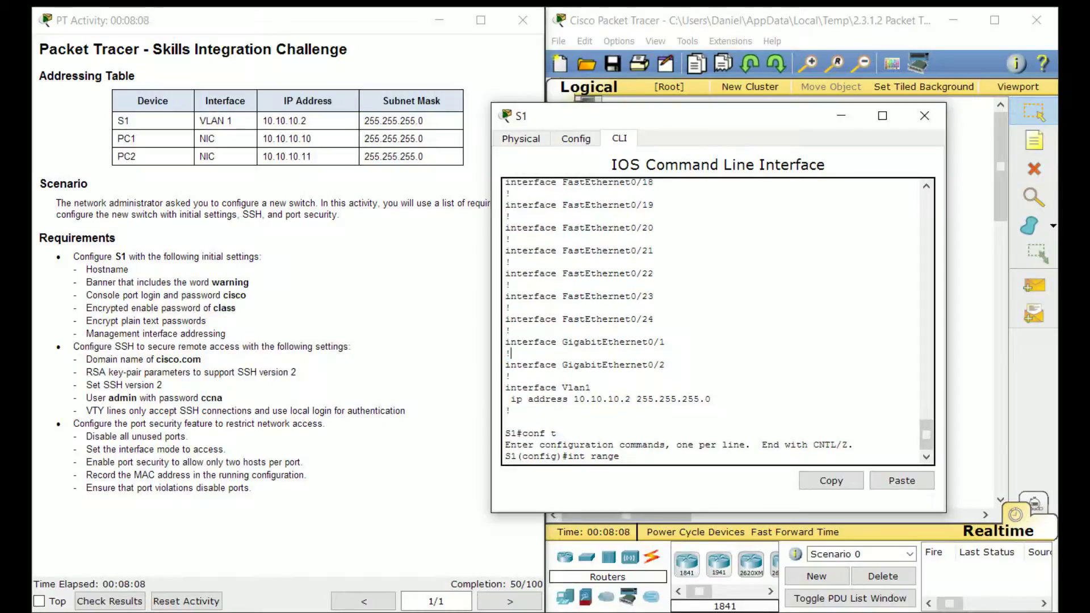
type("f0/")
scroll(713, 321, "up", 3)
scroll(713, 321, "down", 3)
type("3-24, g0/1-2")
key("Return")
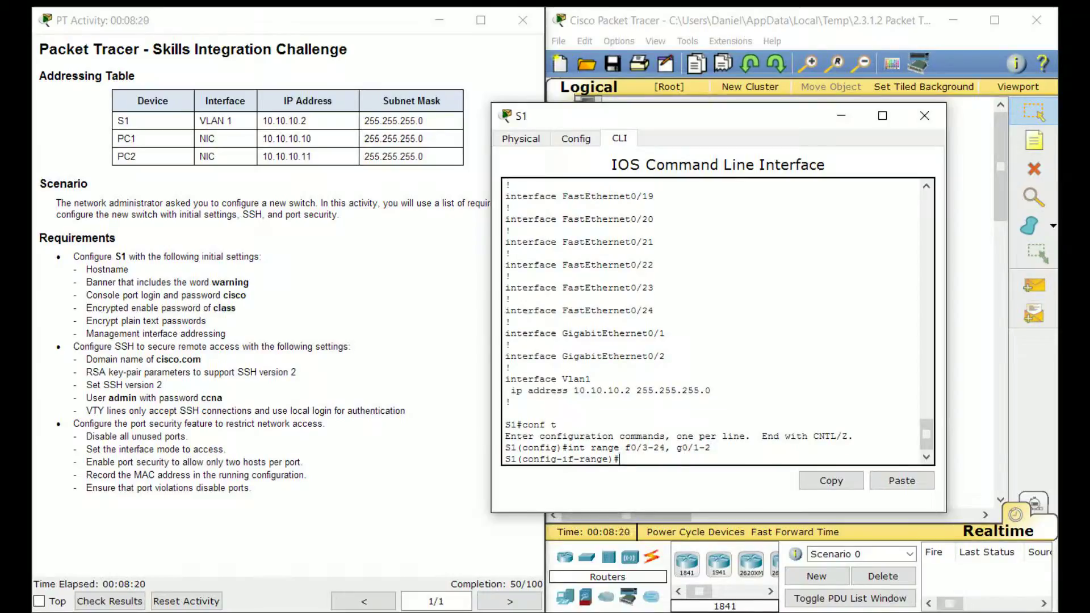
Administratively shut down all ports in the selected range
type("shutdown")
key("Return")
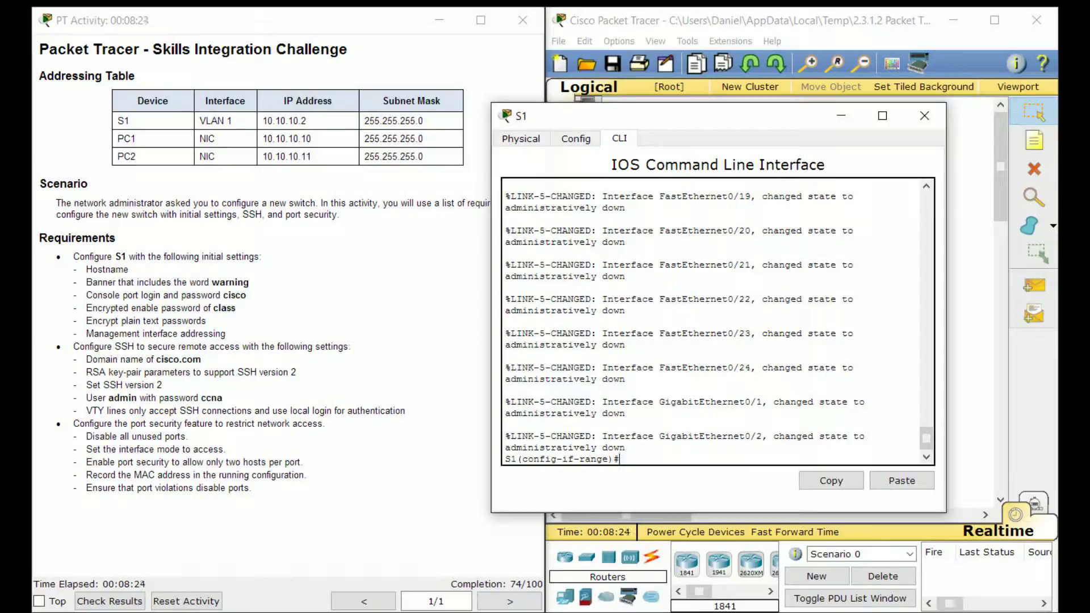
left_click_drag(227, 449, 92, 450)
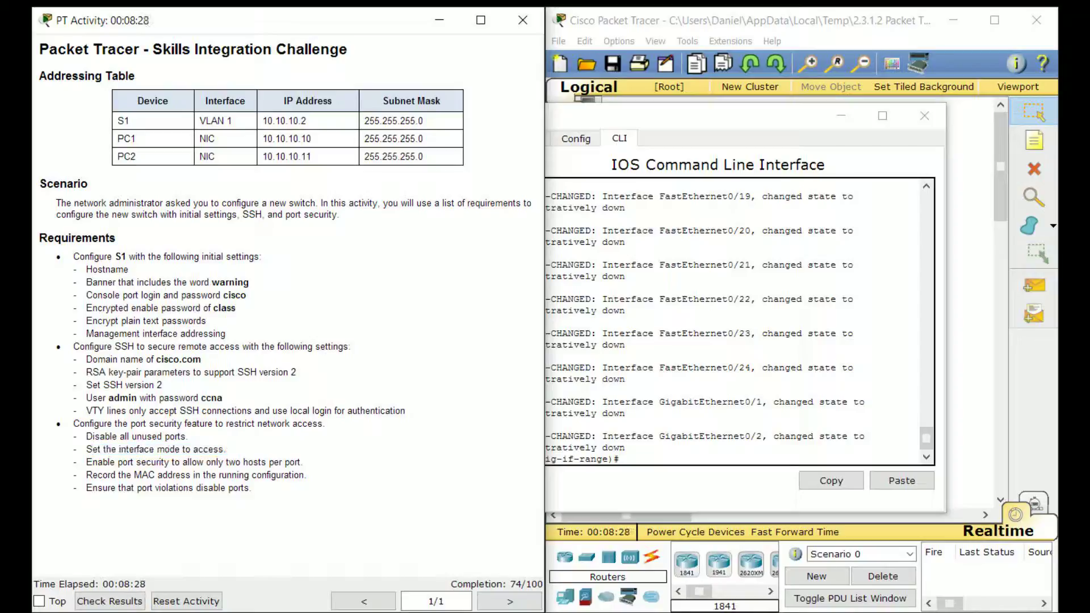
left_click(620, 458)
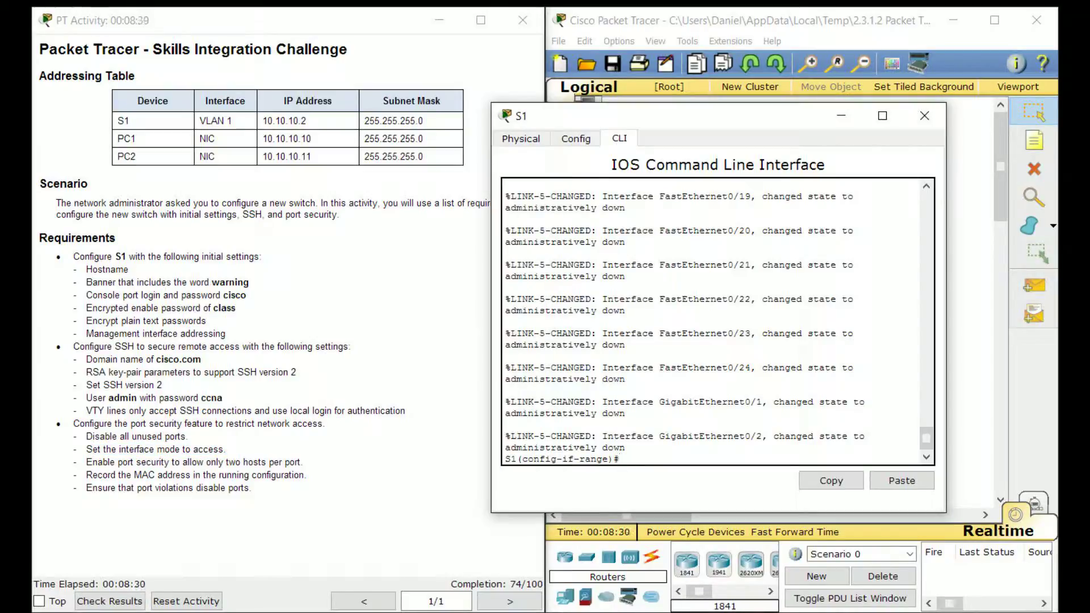
Exit the range and set S1 ports Fa0/1-2 to switchport mode access
type("exit")
key("Return")
type("int")
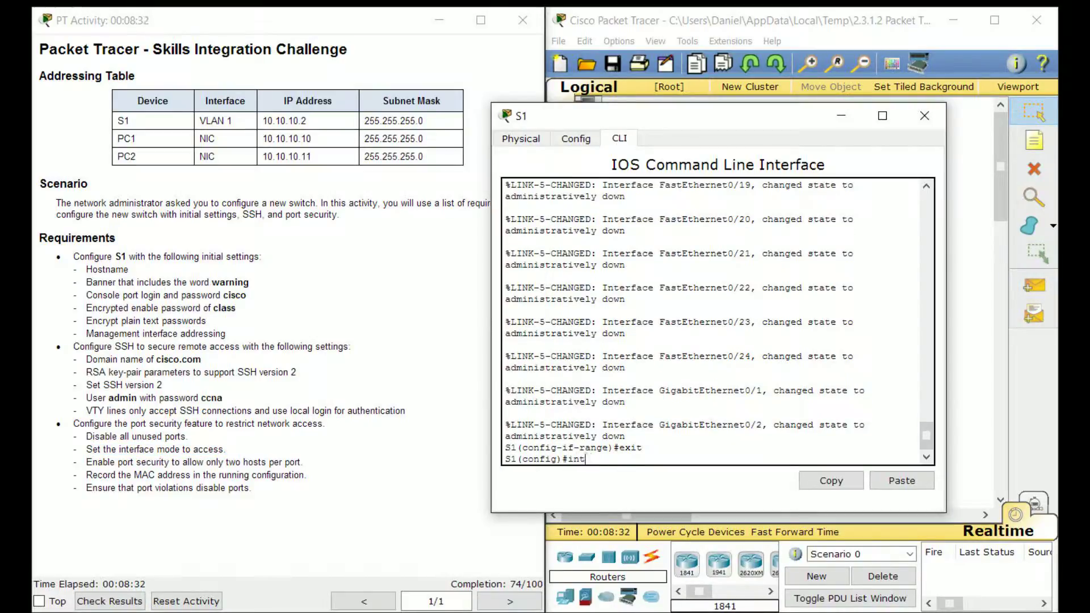
type(" range f0/1-2")
key("Return")
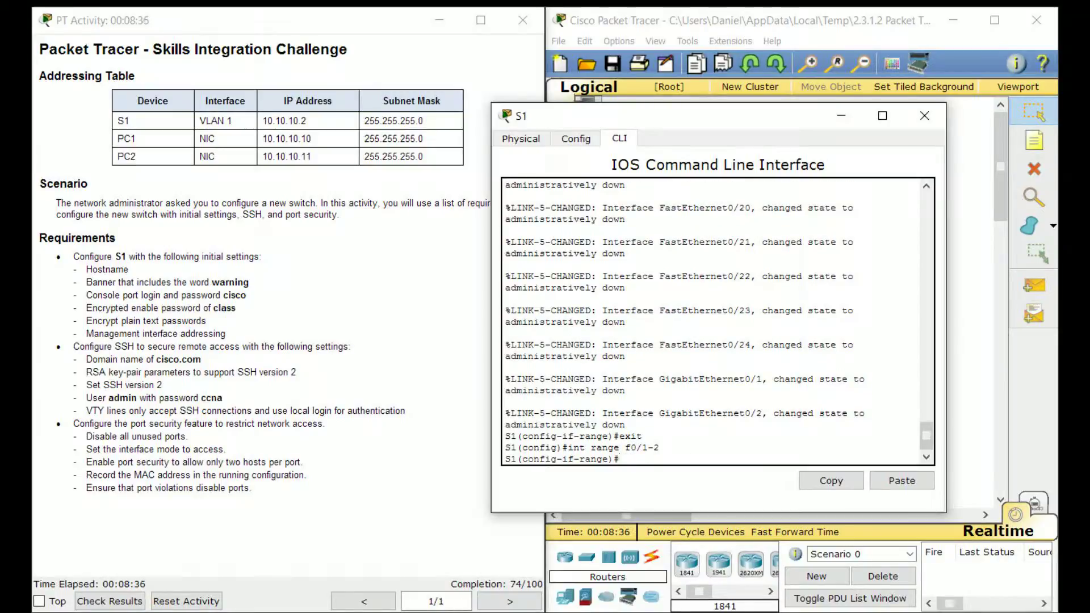
type("switchport mode access")
key("Return")
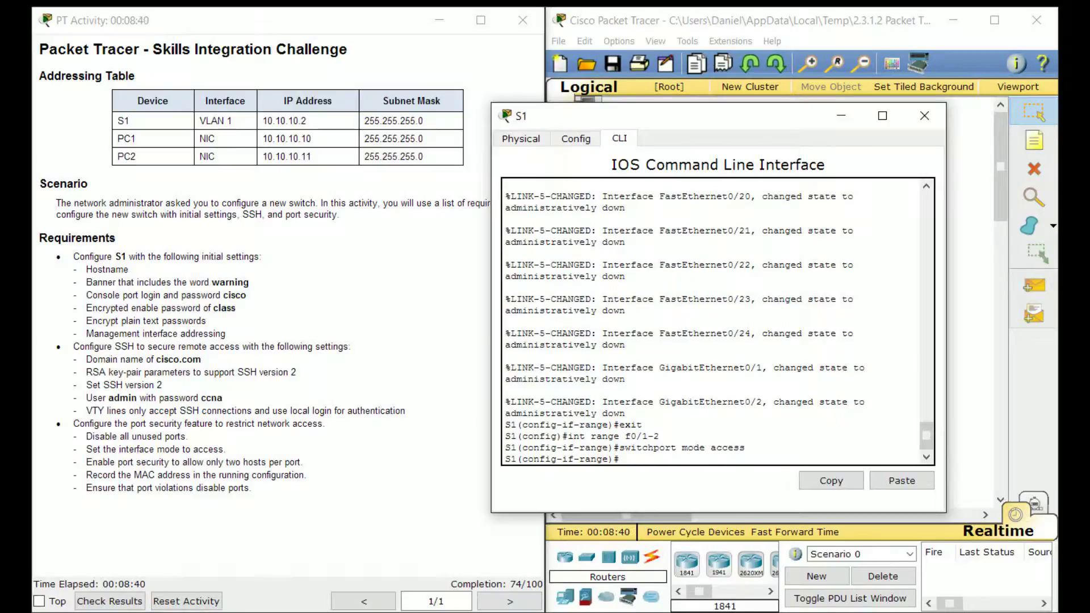
Enable port security on Fa0/1-2 with a maximum of 2 hosts
left_click_drag(681, 116, 655, 101)
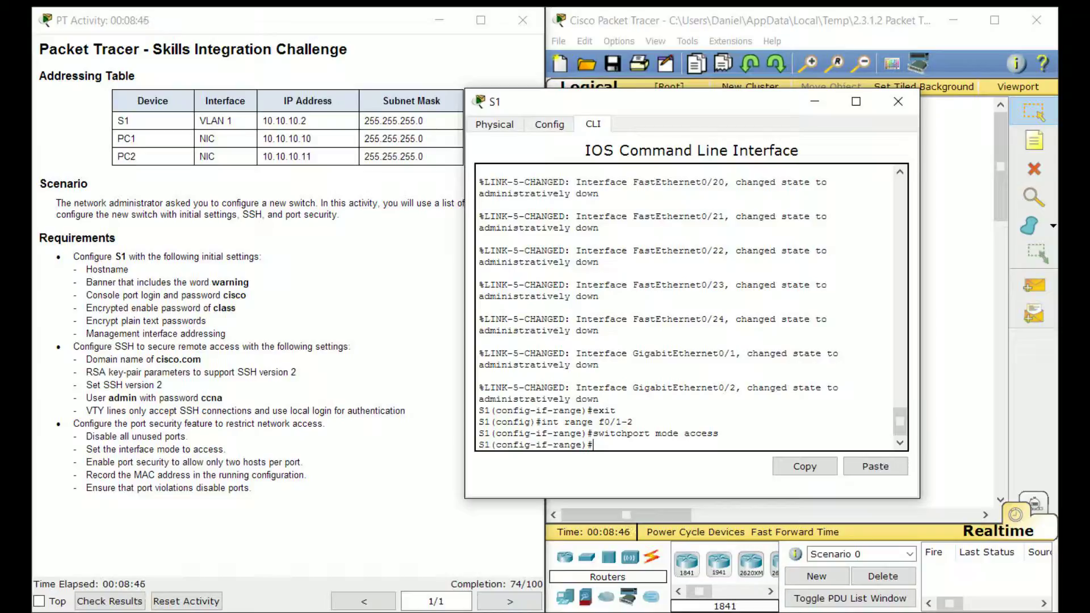
type("switchport por")
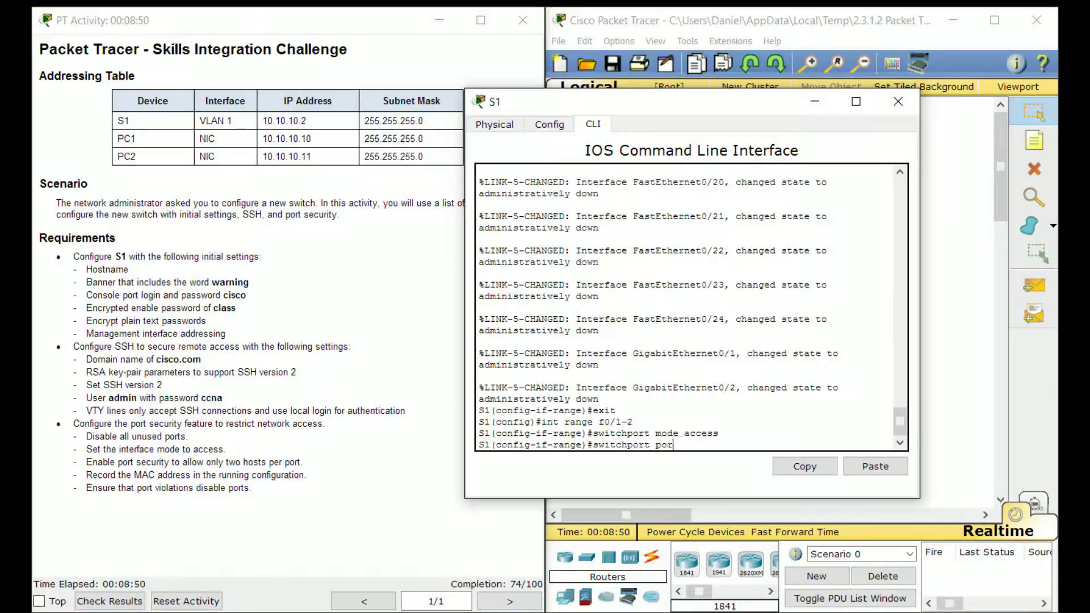
type("t-security")
key("Return")
key("Up")
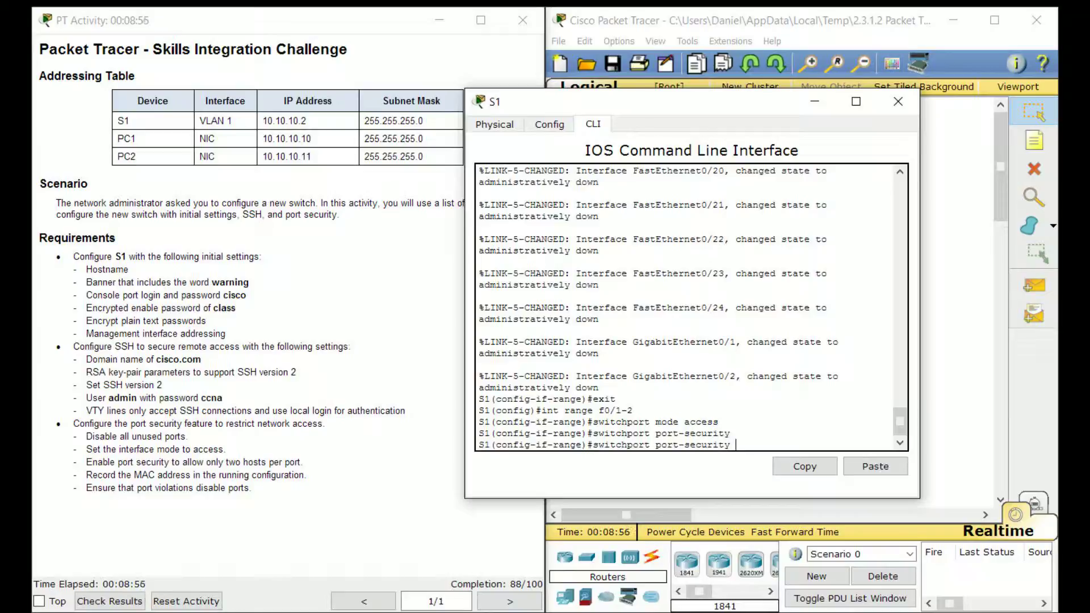
type("maximum 2")
key("Return")
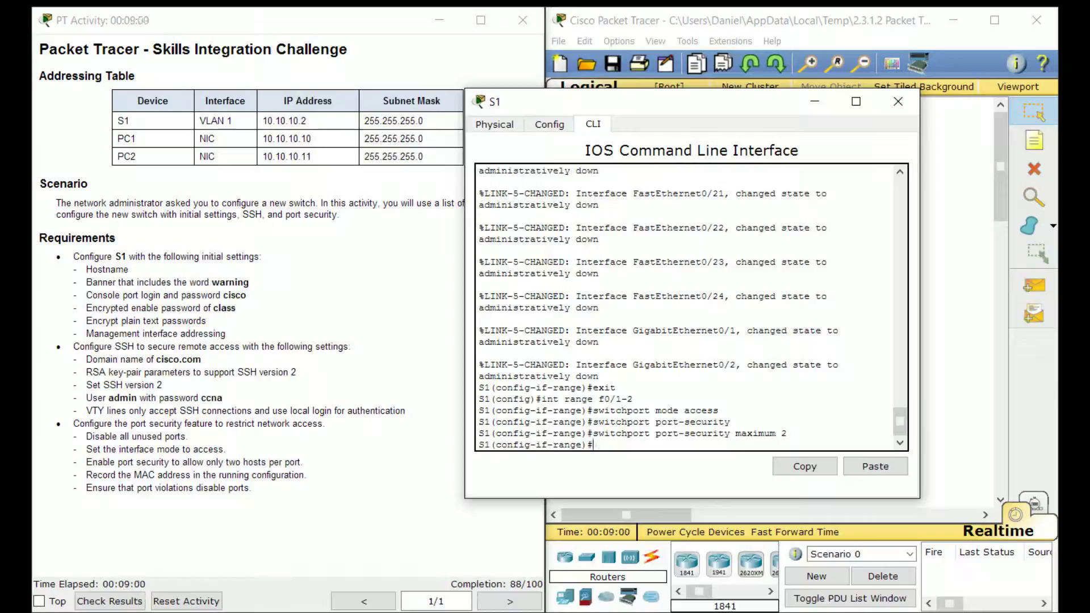
Enter the command 'switchport port-security mac-address stick' at the S1 prompt
left_click_drag(289, 476, 254, 466)
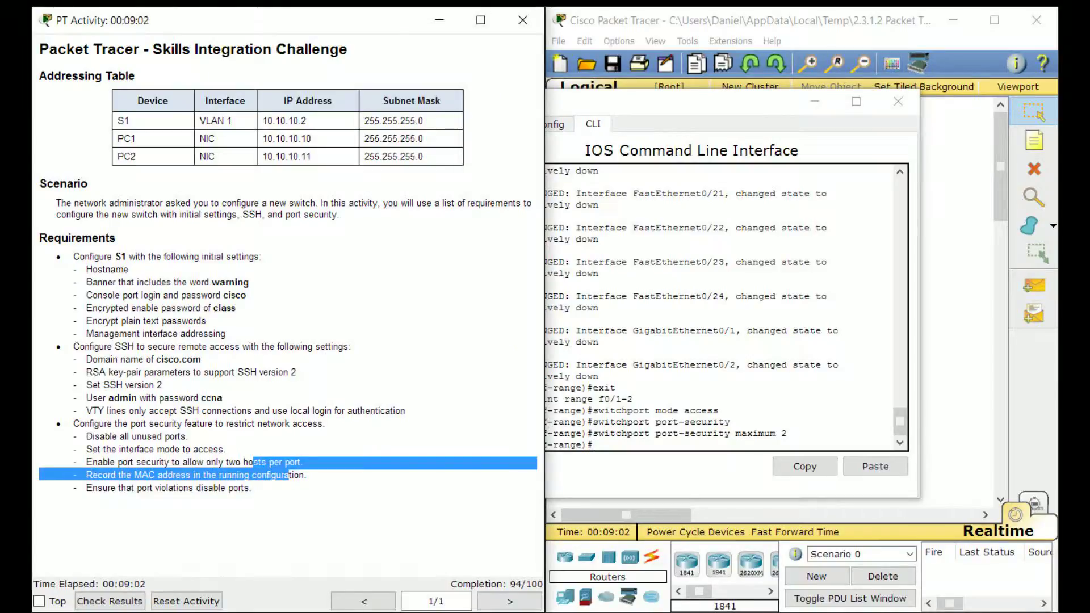
left_click(254, 466)
left_click(730, 422)
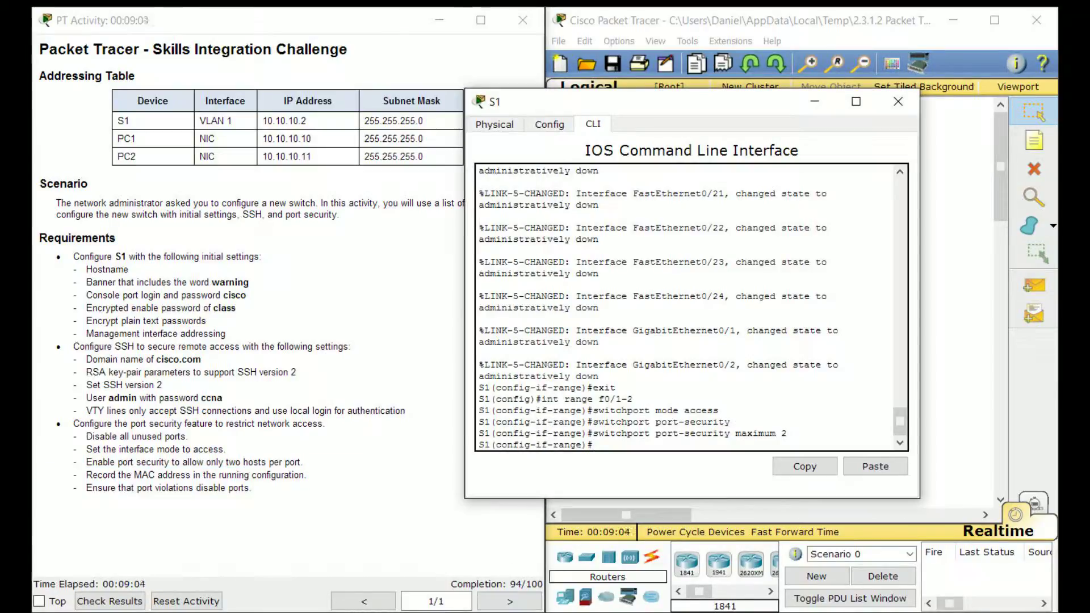
left_click_drag(624, 101, 674, 100)
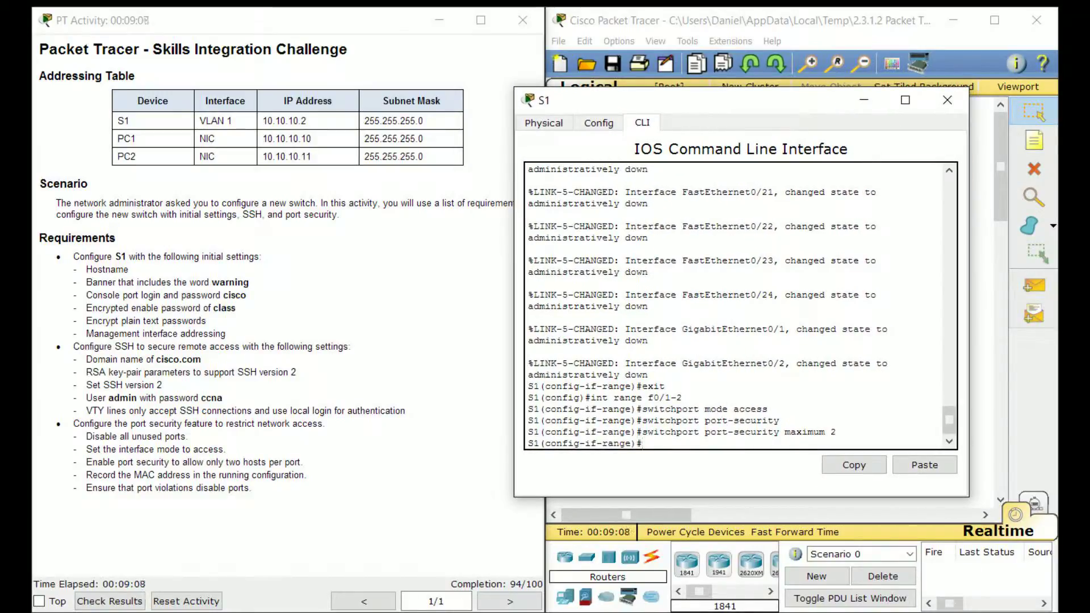
type("switchport port-securit")
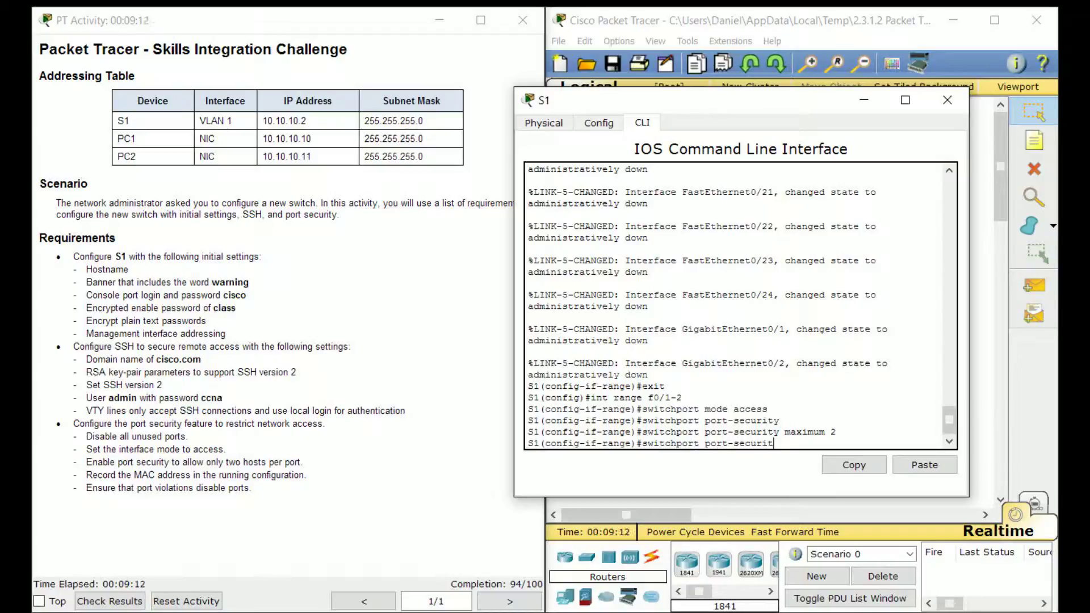
type("y mac-address stick")
Enable sticky MAC-address learning on Fa0/1-2
key("Return")
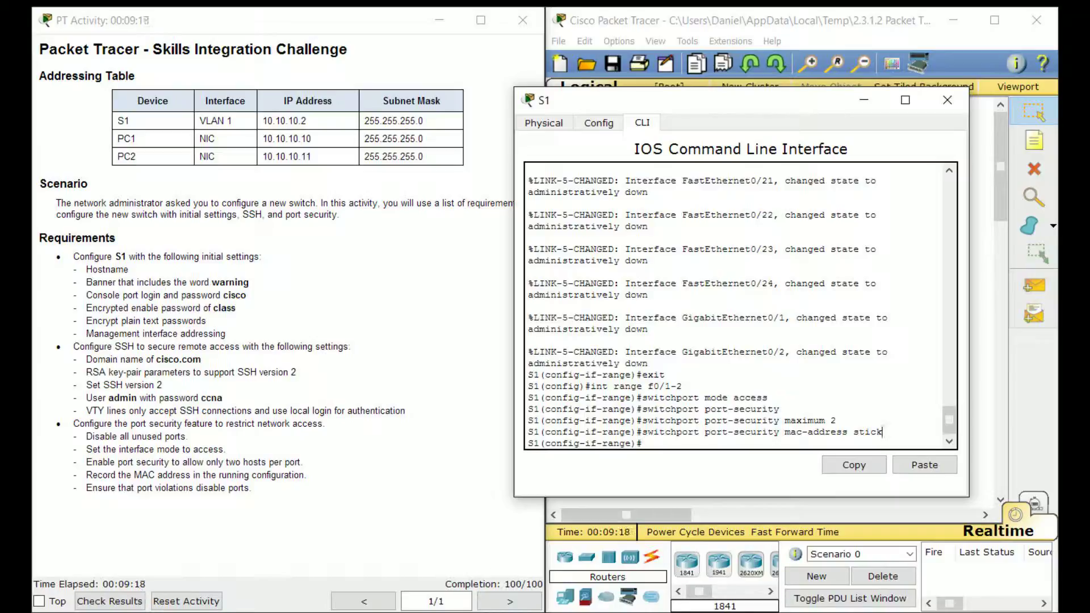
left_click_drag(884, 433, 853, 433)
left_click(845, 432)
left_click_drag(305, 475, 118, 476)
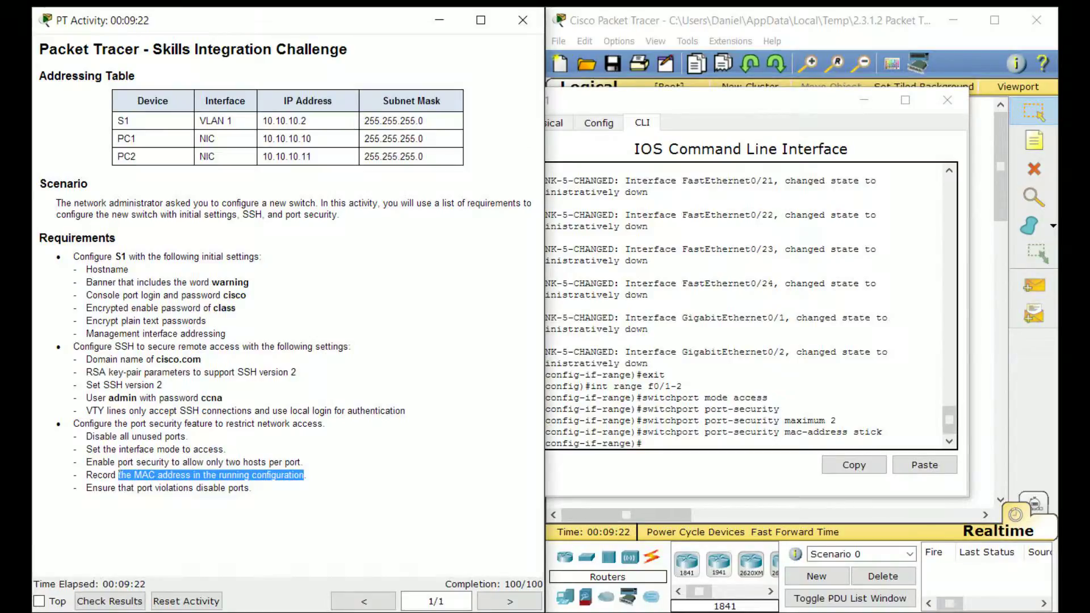
left_click(118, 475)
left_click(742, 398)
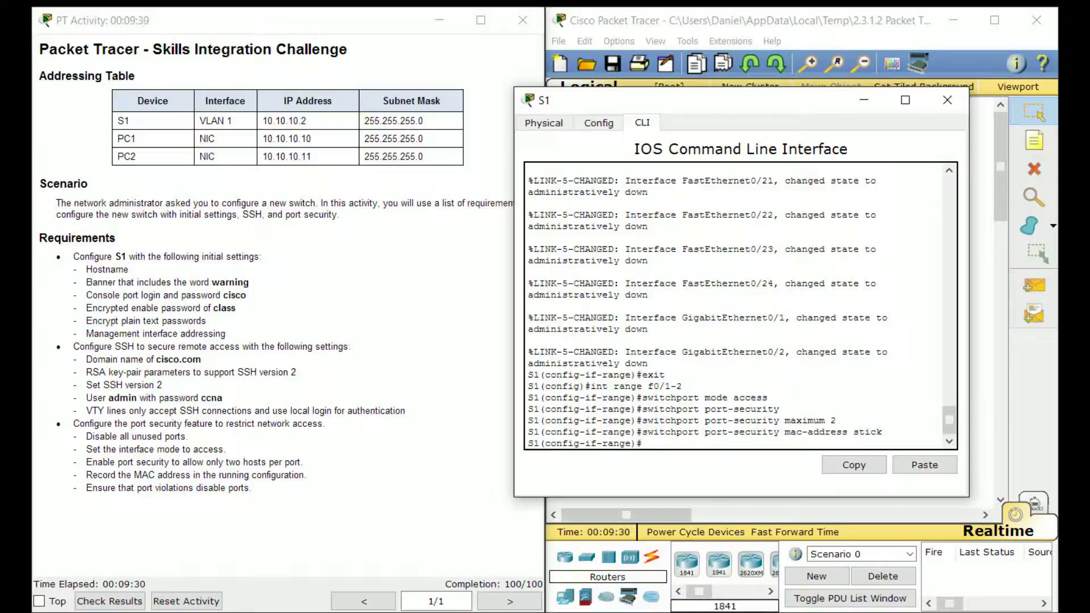
Enter 'switchport port-security violation shutdown' after checking the violation requirement
left_click_drag(837, 420, 677, 421)
left_click(677, 421)
left_click_drag(790, 421, 837, 421)
left_click(836, 421)
left_click_drag(253, 489, 126, 488)
left_click(836, 421)
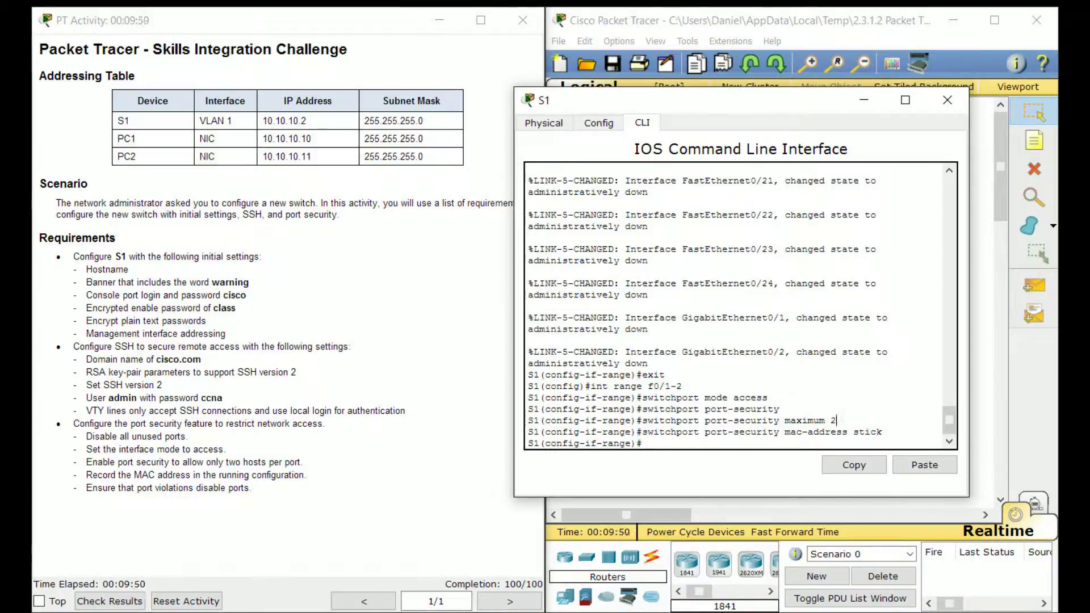
type("switchport port-seuc")
key("BackSpace")
key("BackSpace")
type("curity ")
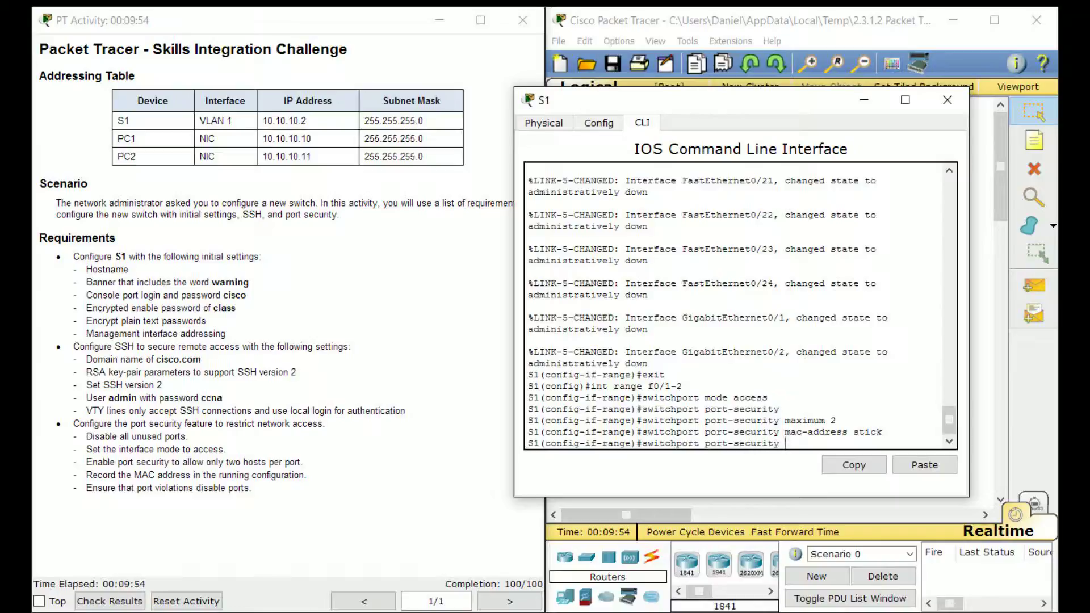
type("violation shutdown")
Apply violation shutdown on Fa0/1-2, then list the available violation modes with '?'
key("Return")
key("Up")
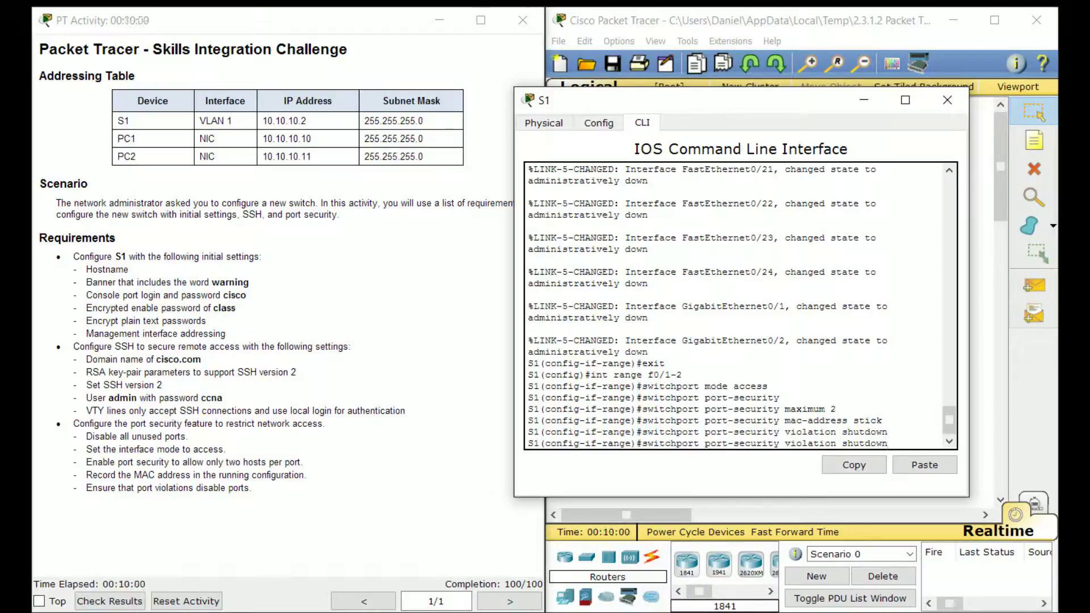
key("BackSpace")
key("BackSpace")
key("BackSpace")
key("BackSpace")
key("BackSpace")
key("BackSpace")
key("BackSpace")
key("BackSpace")
type("r")
key("BackSpace")
type("?")
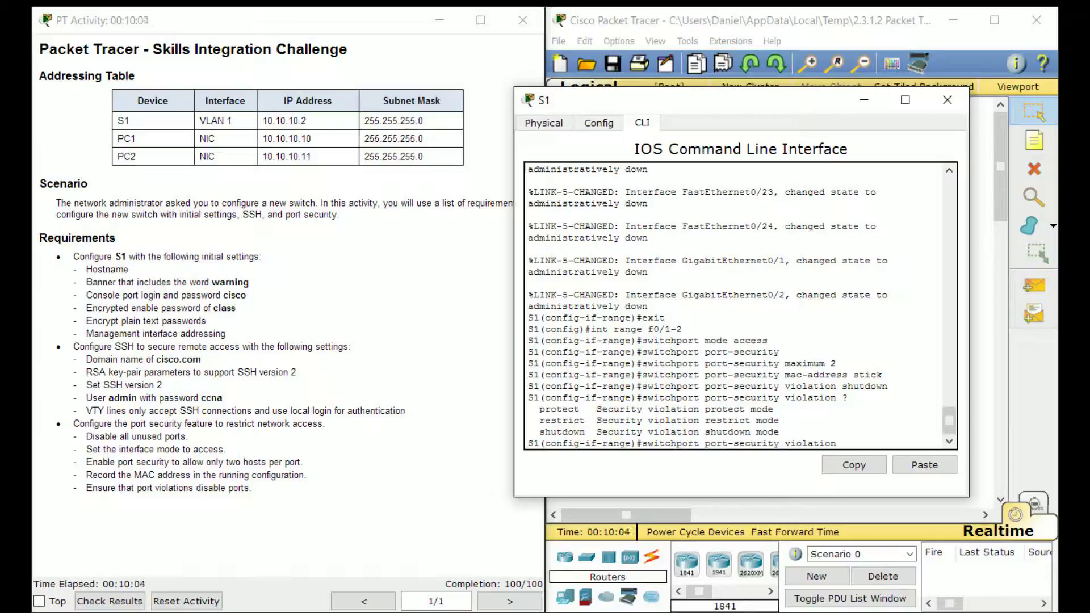
Review the protect, restrict and shutdown violation options in the help list
left_click_drag(540, 410, 850, 399)
left_click_drag(585, 409, 580, 410)
left_click(591, 410)
left_click_drag(592, 421, 528, 421)
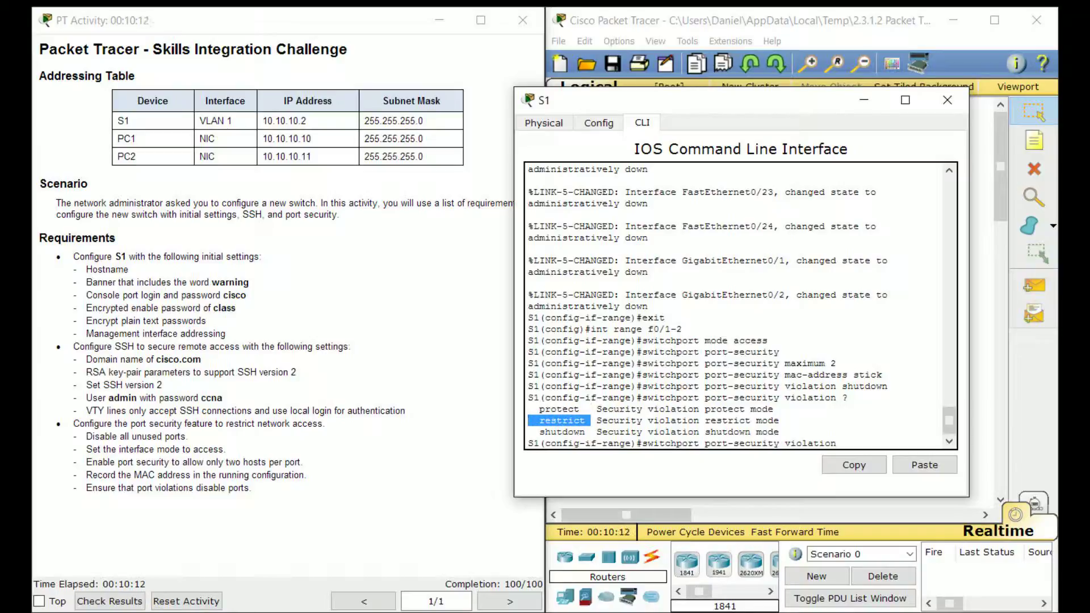
left_click(528, 421)
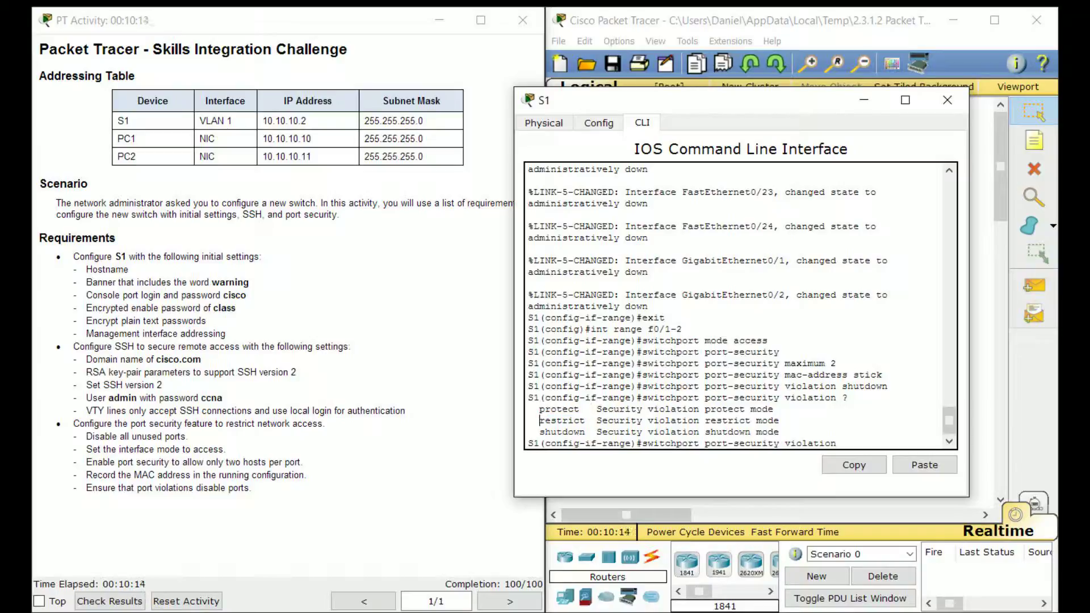
left_click_drag(540, 421, 546, 443)
left_click(551, 443)
left_click_drag(779, 421, 540, 409)
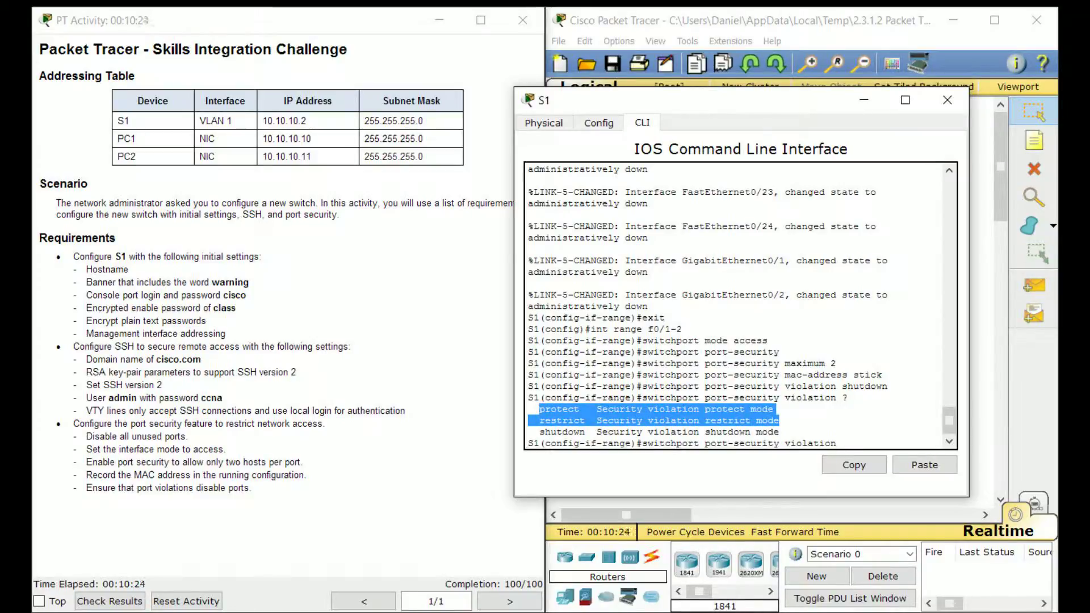
left_click_drag(534, 432, 585, 432)
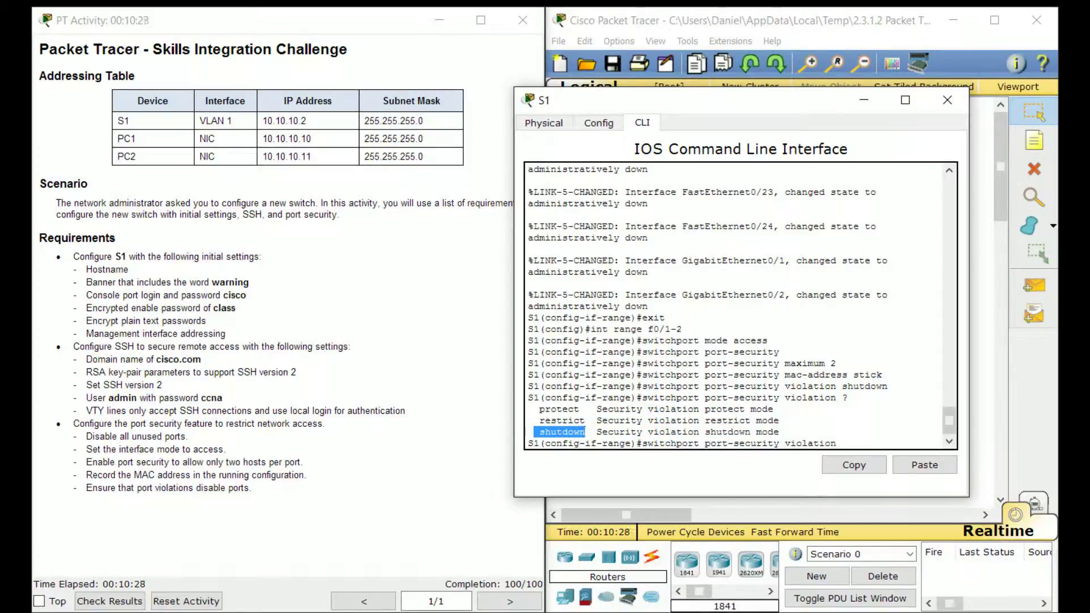
left_click(586, 432)
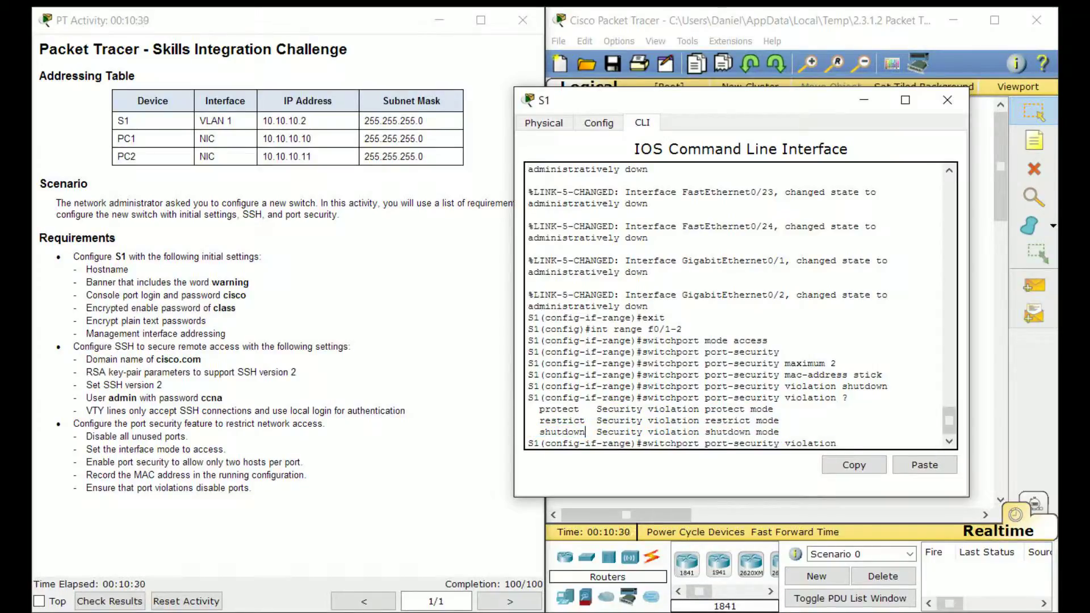
left_click_drag(540, 432, 779, 432)
left_click(780, 432)
Reposition the S1 window to view the topology, then close it
left_click_drag(704, 100, 433, 121)
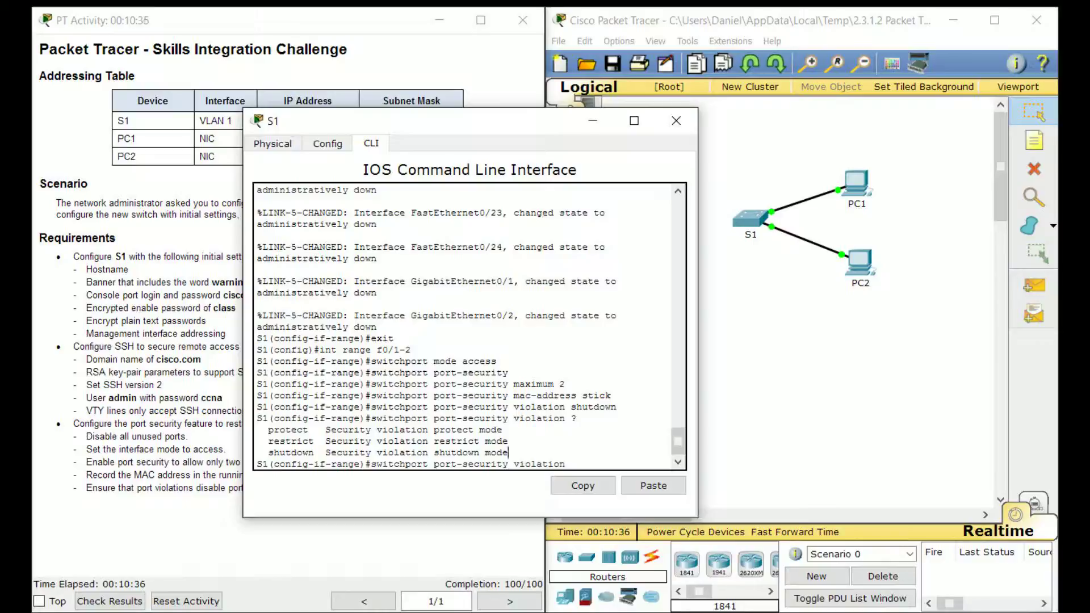
left_click_drag(432, 121, 687, 88)
mouse_move(523, 421)
left_mouse_down()
mouse_move(764, 420)
mouse_move(522, 420)
left_mouse_up()
left_click(522, 421)
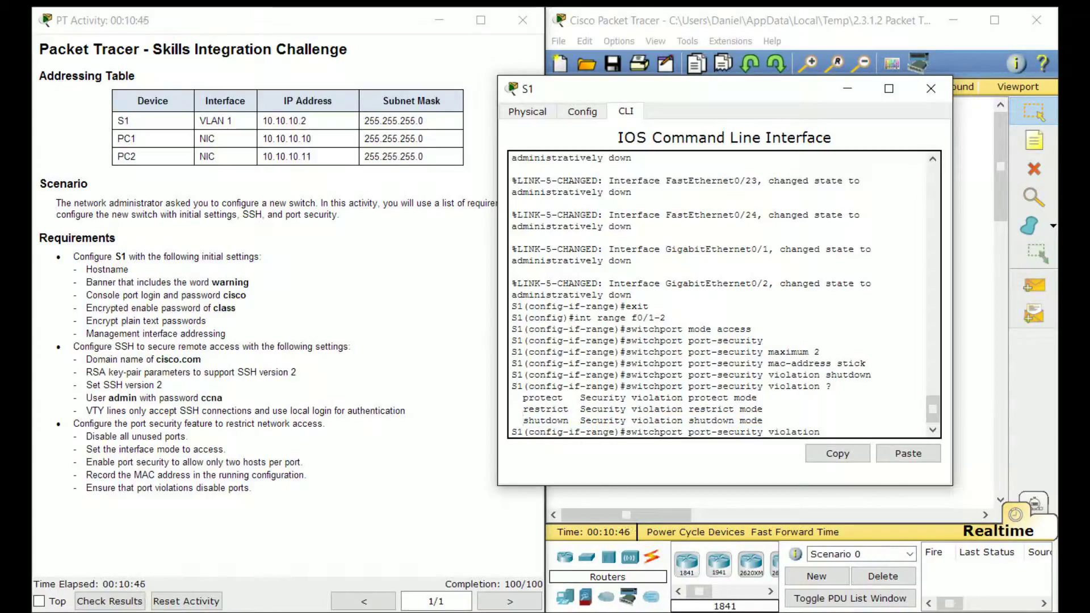
left_click_drag(642, 89, 423, 78)
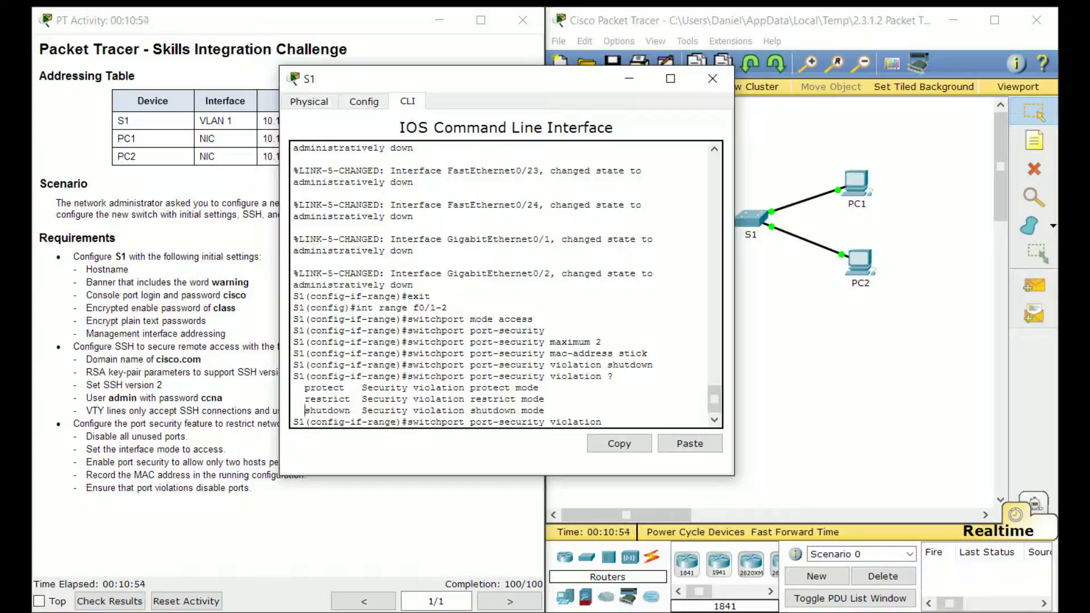
left_click_drag(454, 79, 496, 90)
scroll(886, 296, "down", 1)
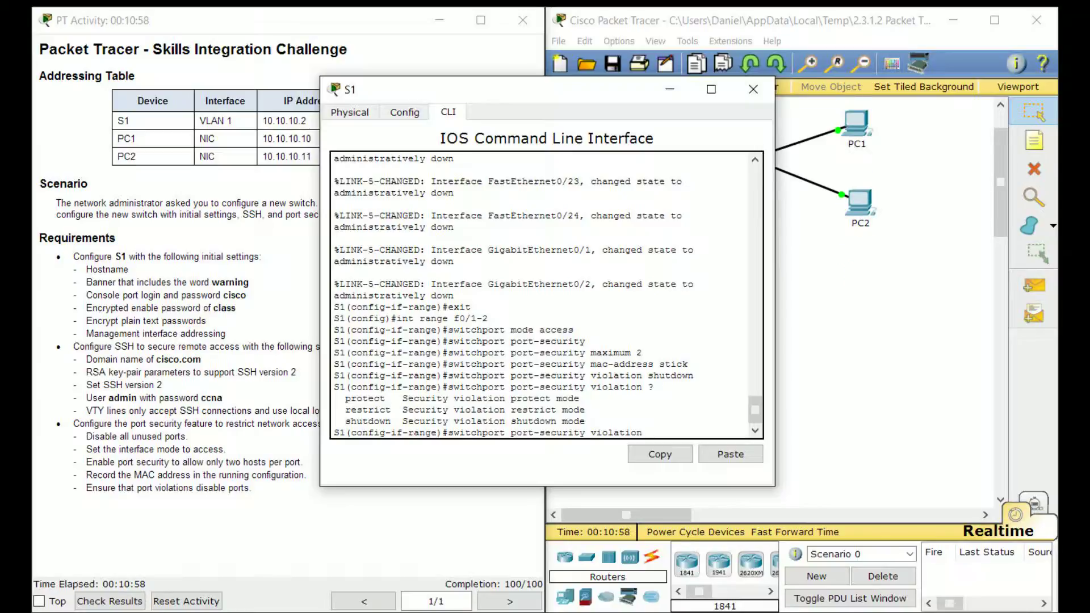
scroll(886, 295, "up", 1)
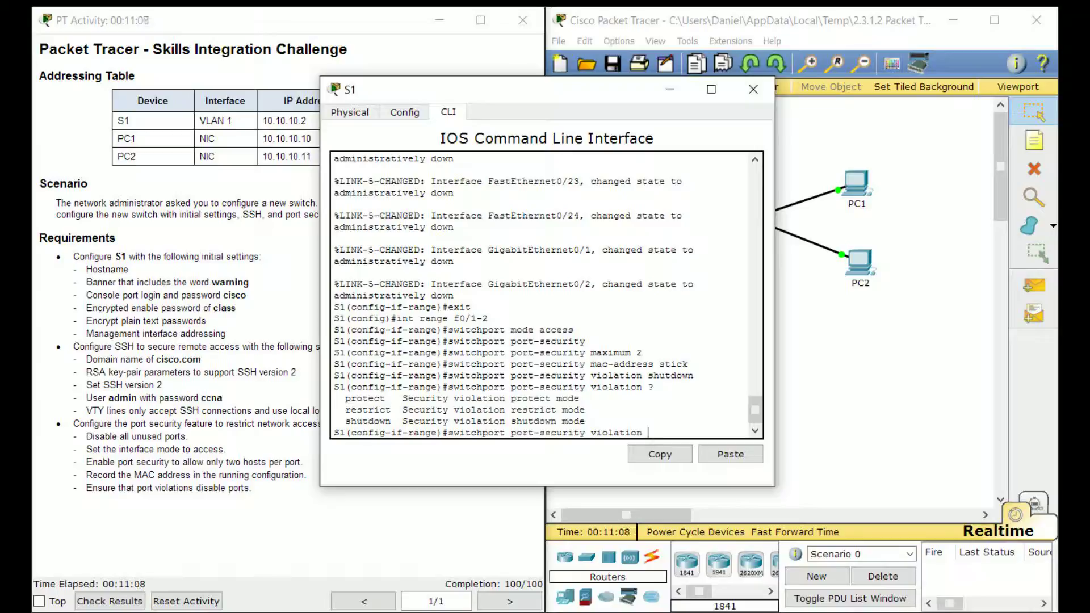
left_click_drag(512, 89, 355, 80)
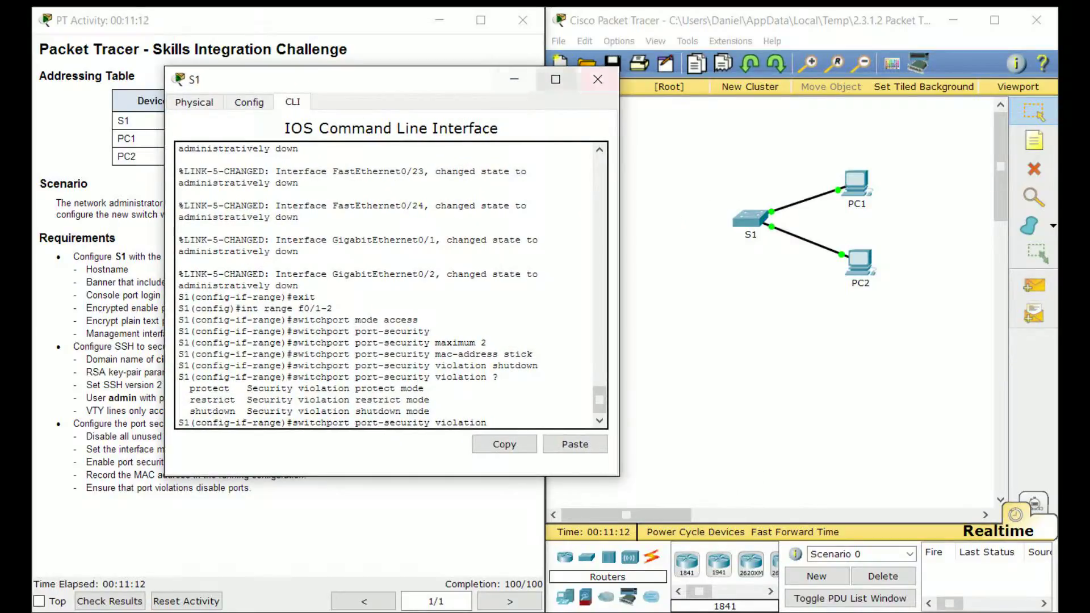
left_click(597, 79)
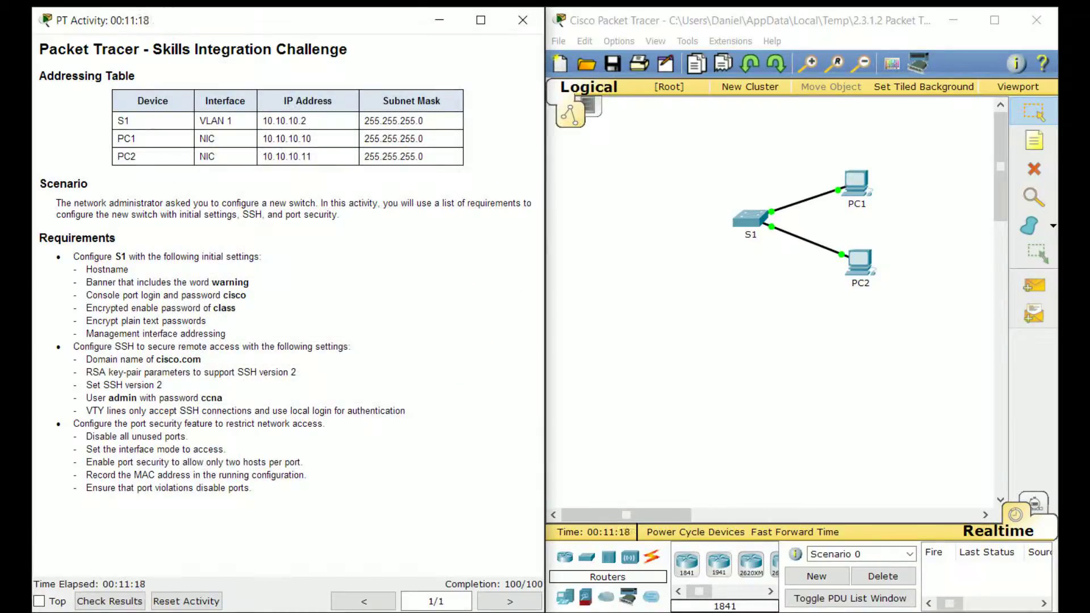
Open PC1's Desktop IP Configuration settings
left_click_drag(263, 120, 425, 140)
left_click(425, 139)
left_click(857, 184)
left_click_drag(591, 150, 797, 124)
left_click(611, 155)
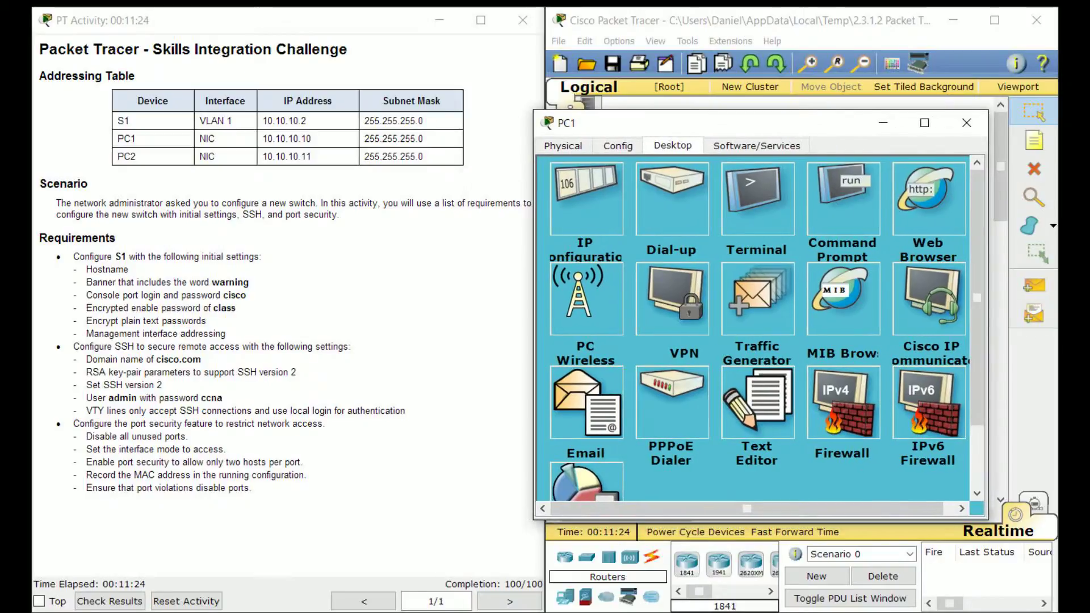
left_click(586, 199)
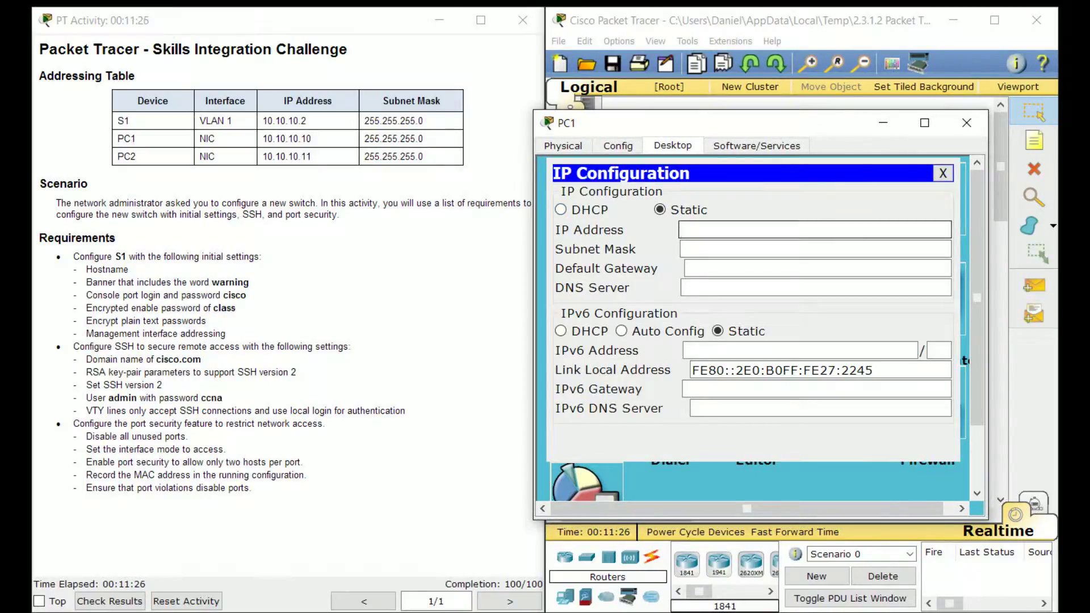
Give PC1 IP 10.10.10.10, mask 255.255.255.0, gateway 10.10.10.2, and close its window
type("10.10.10.10")
key("Tab")
type("255.")
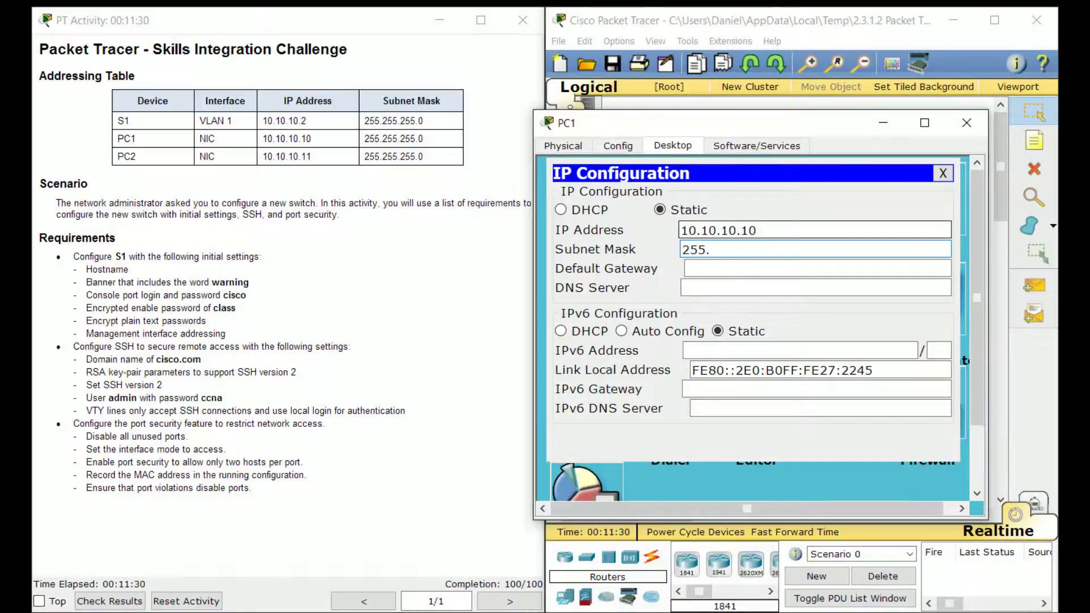
type("255.255.")
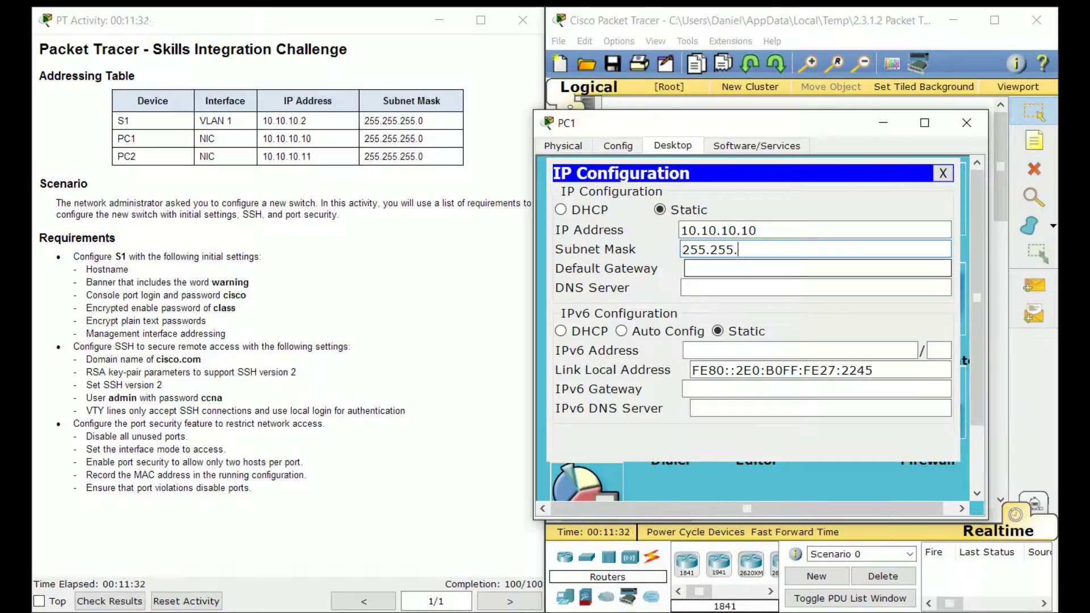
type("0")
type("10.10.10.2")
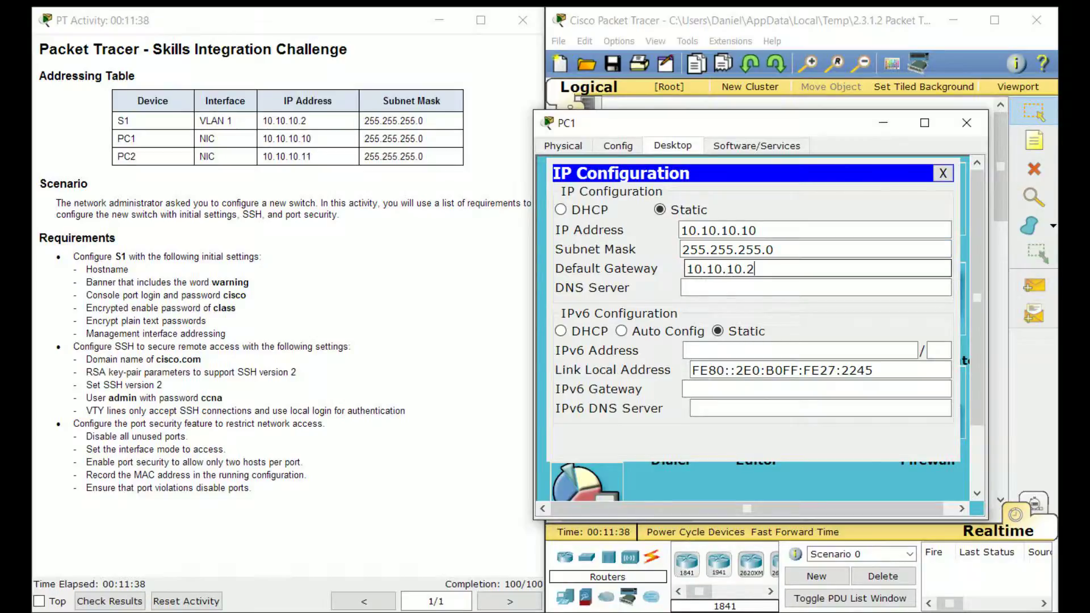
left_click(816, 288)
left_click(761, 270)
left_click_drag(761, 269, 684, 269)
left_click(307, 120)
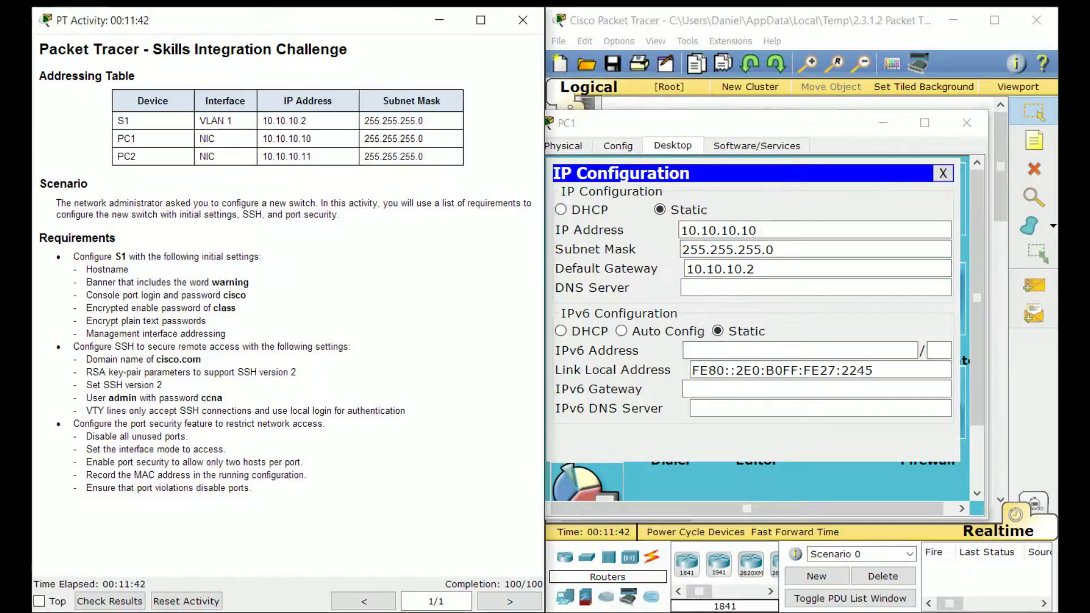
left_click_drag(307, 120, 273, 121)
left_click(288, 121)
left_click(967, 123)
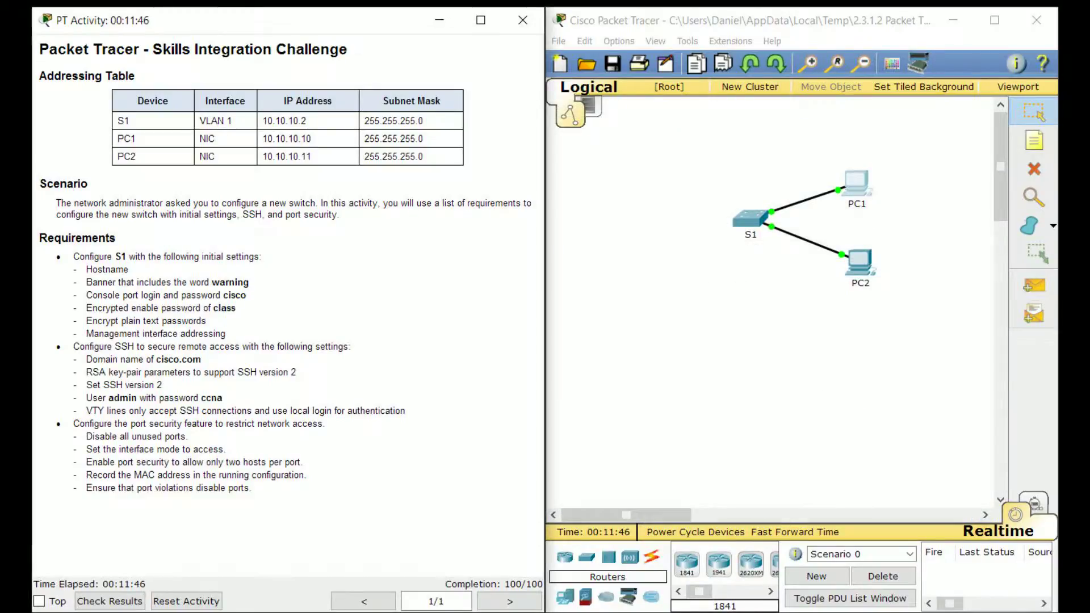
Open PC2's Desktop IP Configuration settings
left_click(861, 262)
left_click_drag(528, 153, 772, 141)
left_click(581, 180)
left_click(679, 226)
left_click(812, 248)
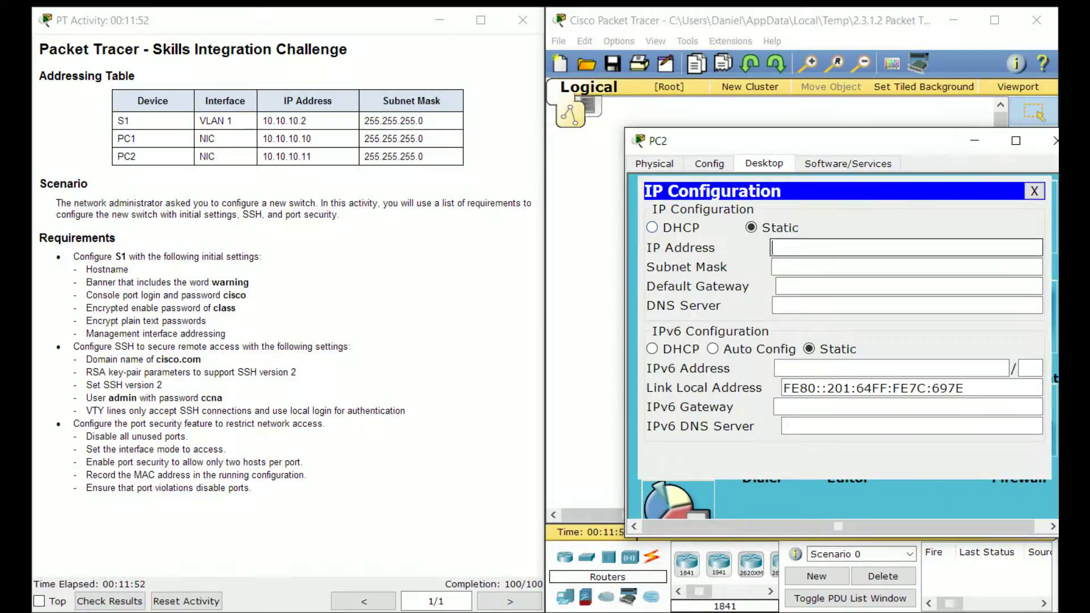
Give PC2 IP 10.10.10.11, mask 255.255.255.0 and default gateway 10.10.10.2
type("10.10.10.11")
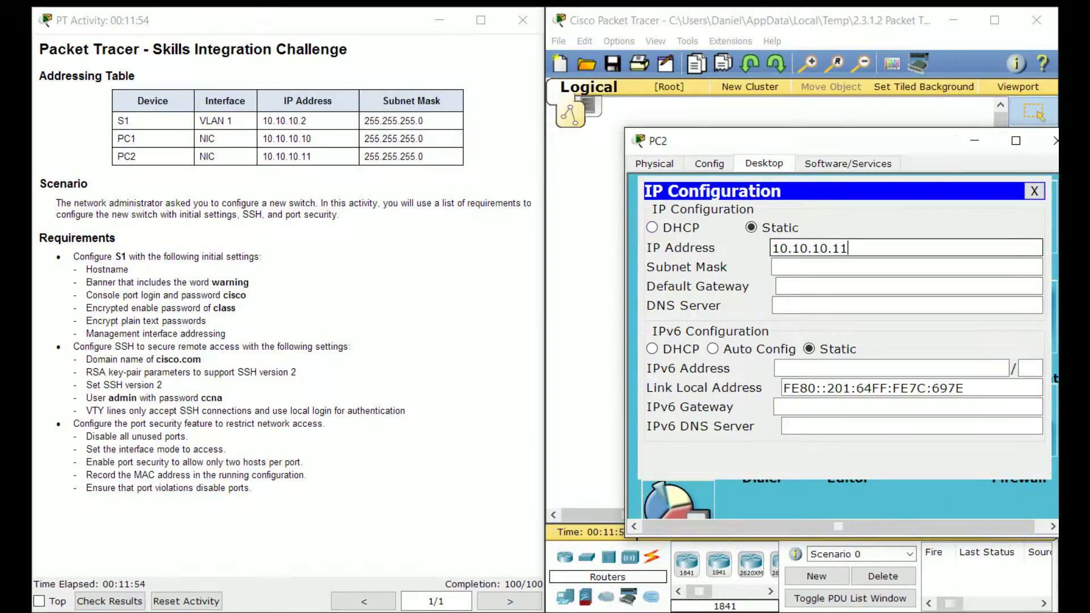
key("Tab")
type("255.255.25")
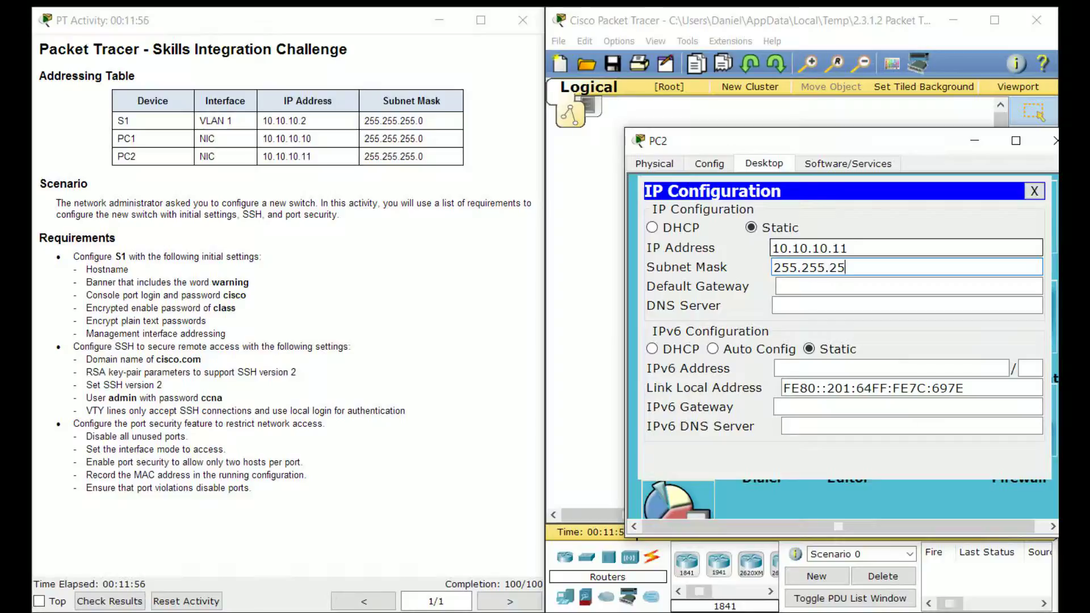
type("5.0")
key("Tab")
type("1")
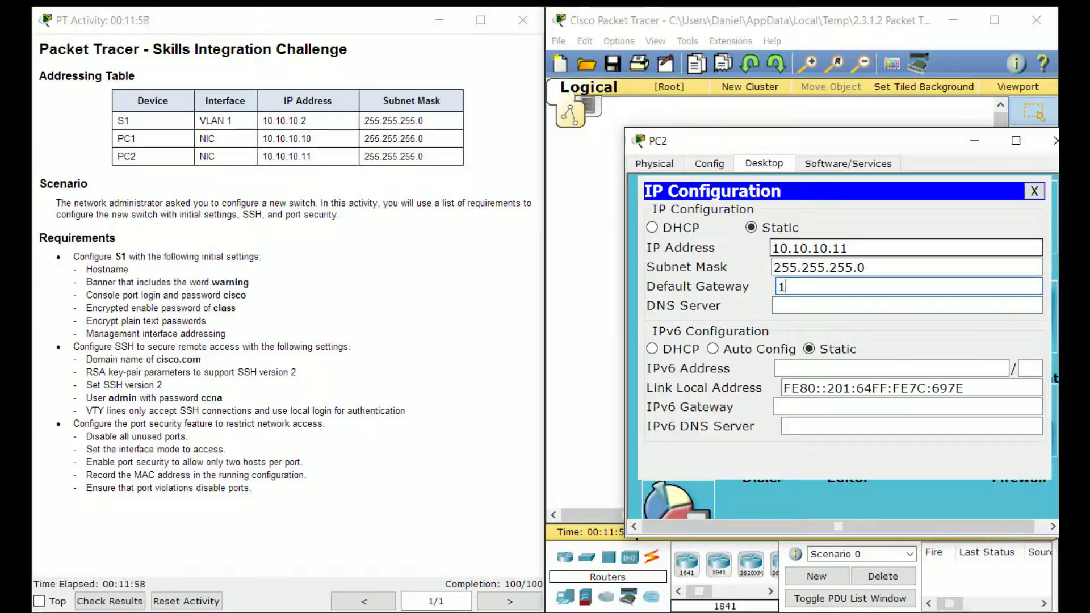
key("BackSpace")
type("10.10.10.1")
key("BackSpace")
type("2")
left_click_drag(908, 141, 789, 161)
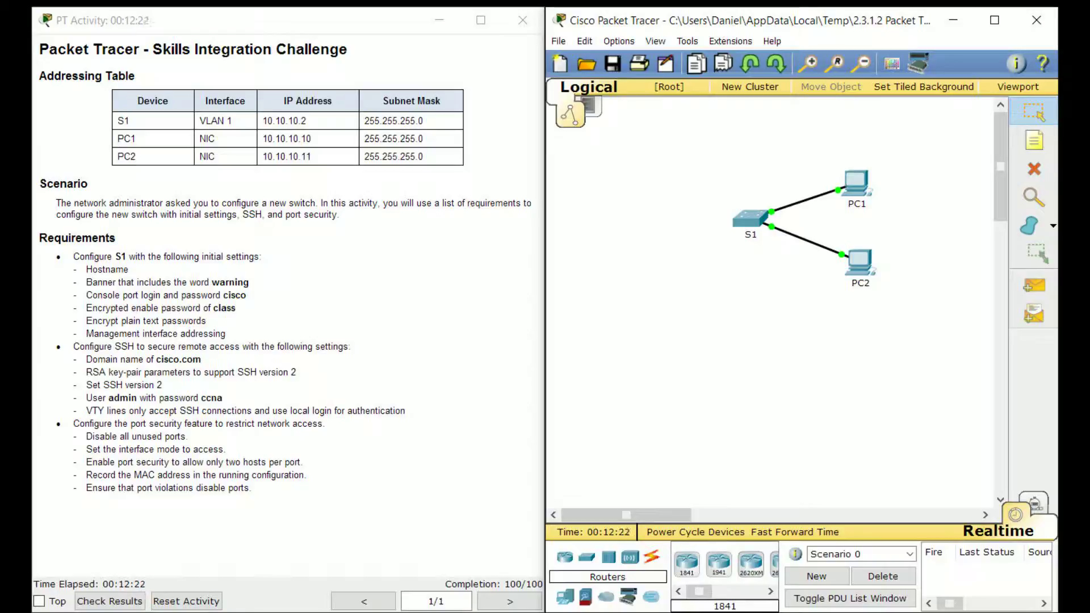
left_click_drag(749, 21, 745, 21)
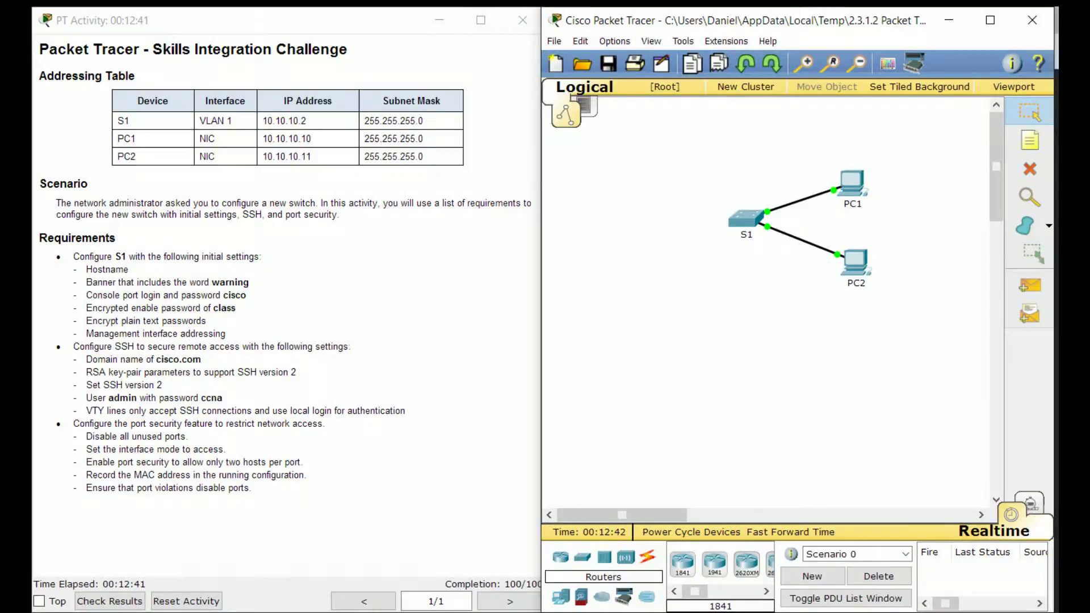
left_click_drag(796, 20, 798, 21)
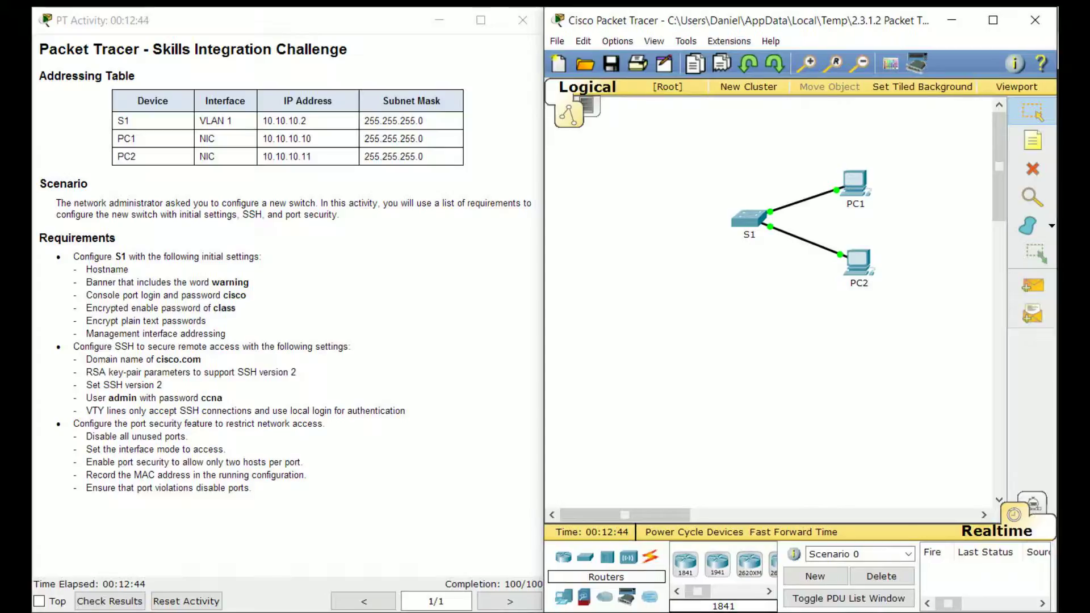